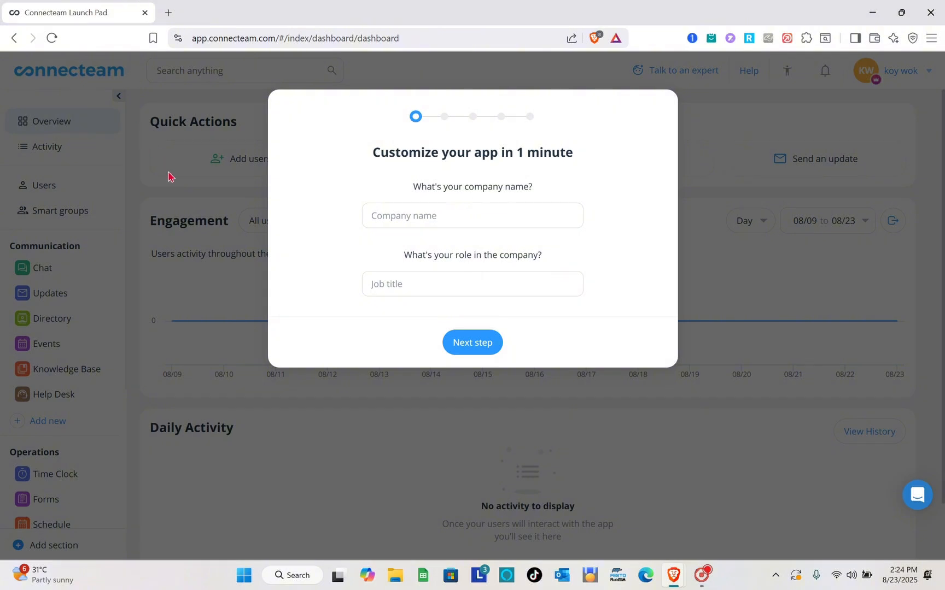
Search 'connecteam' in a new Brave tab, open the official site, and dismiss its notification prompt
left_click(167, 12)
type("co")
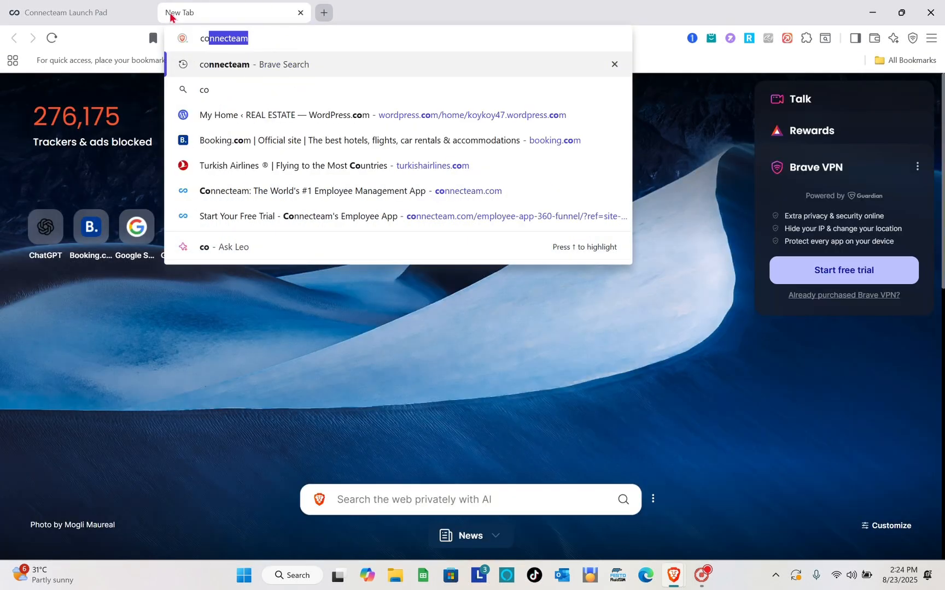
key("Return")
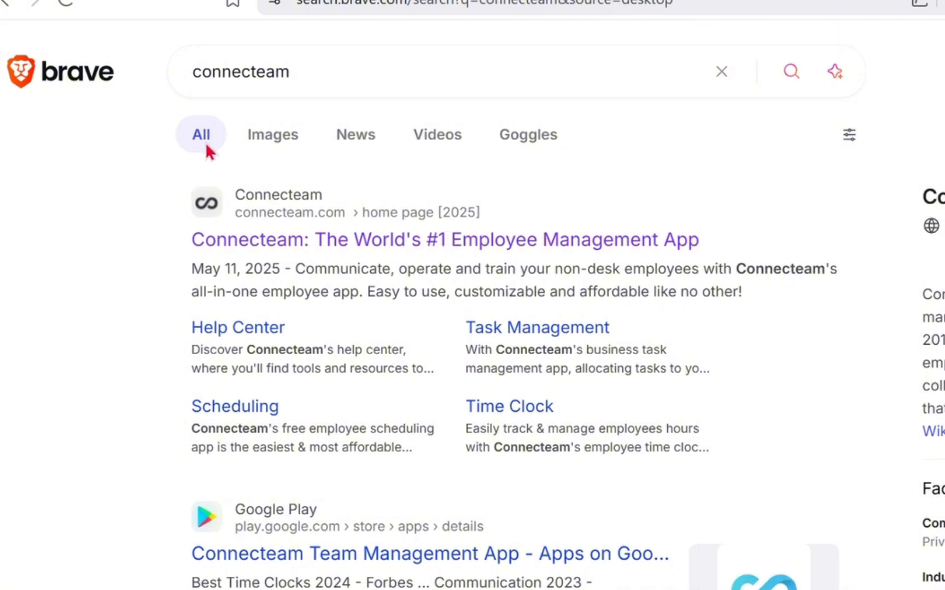
left_click(234, 252)
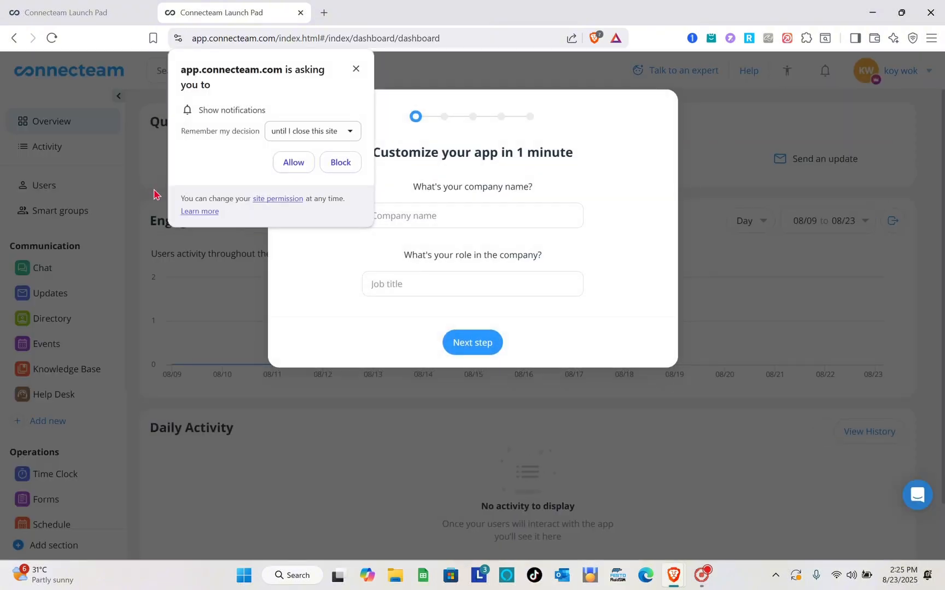
left_click(359, 71)
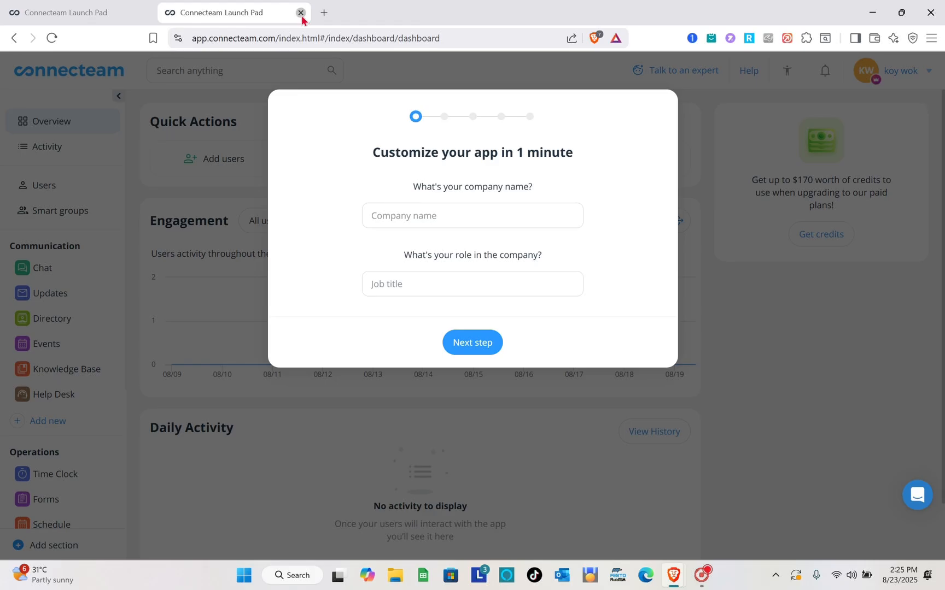
Close the duplicate tab, enter company name Freelance and job title Manager, and continue
left_click(301, 16)
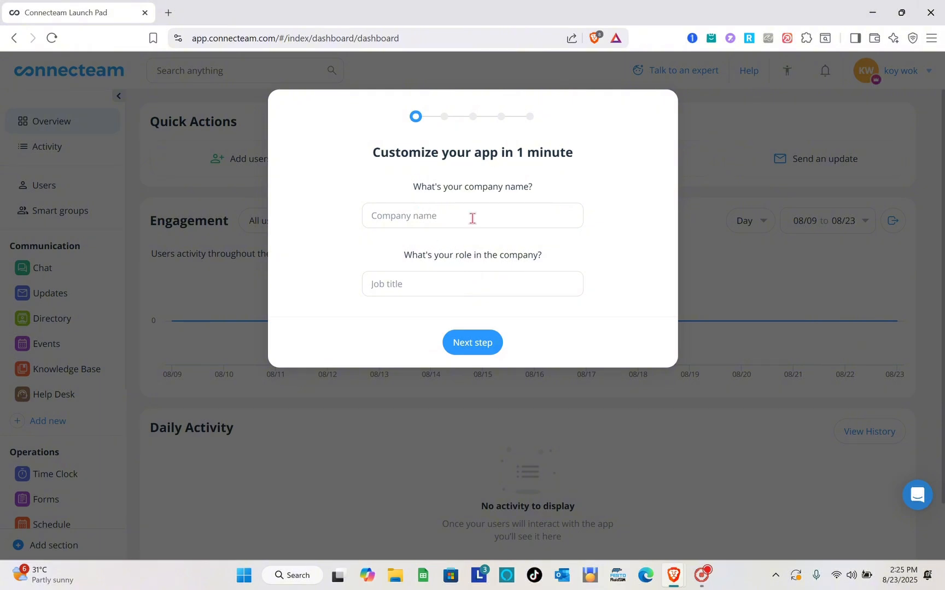
key("Caps_Lock")
type("Freelance")
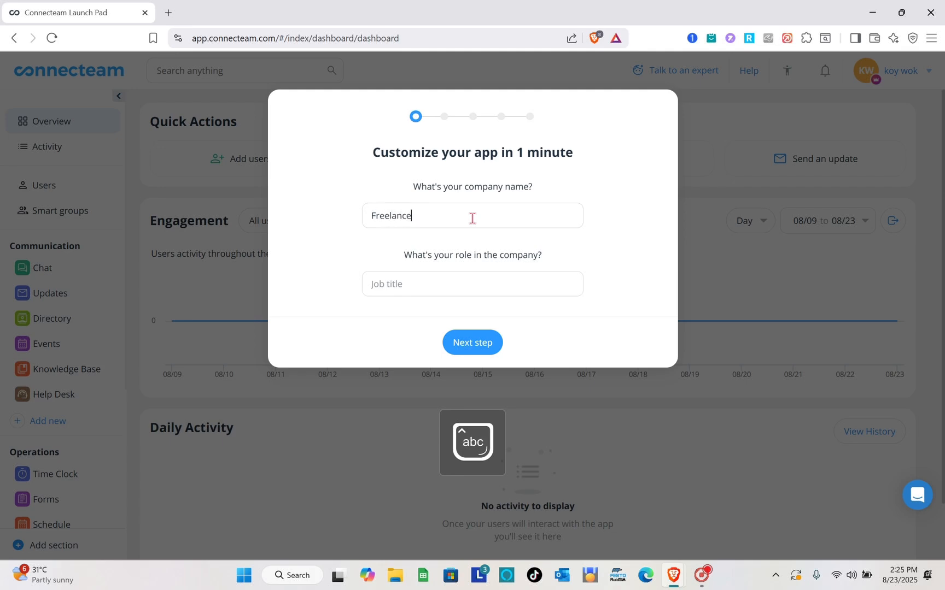
left_click(460, 286)
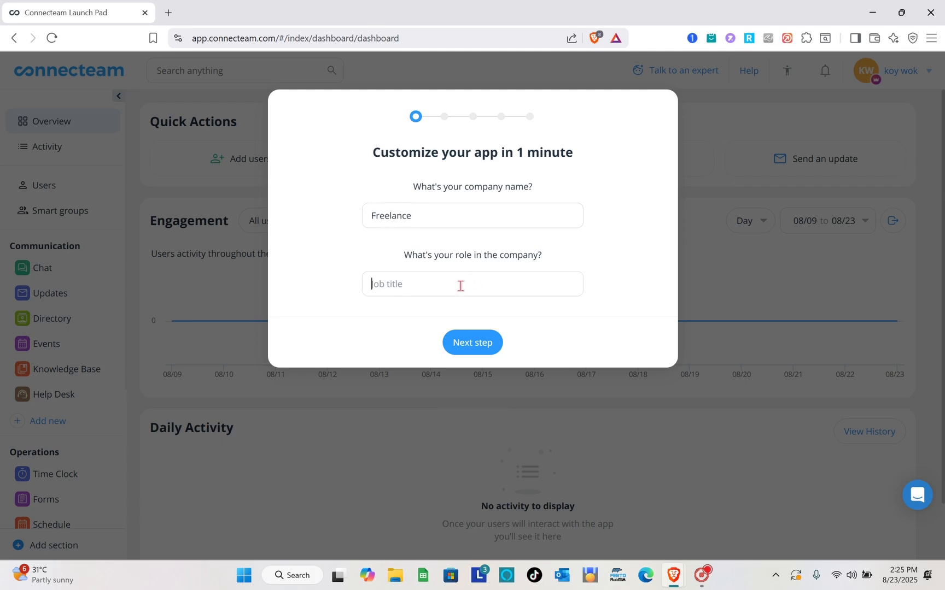
key("Caps_Lock")
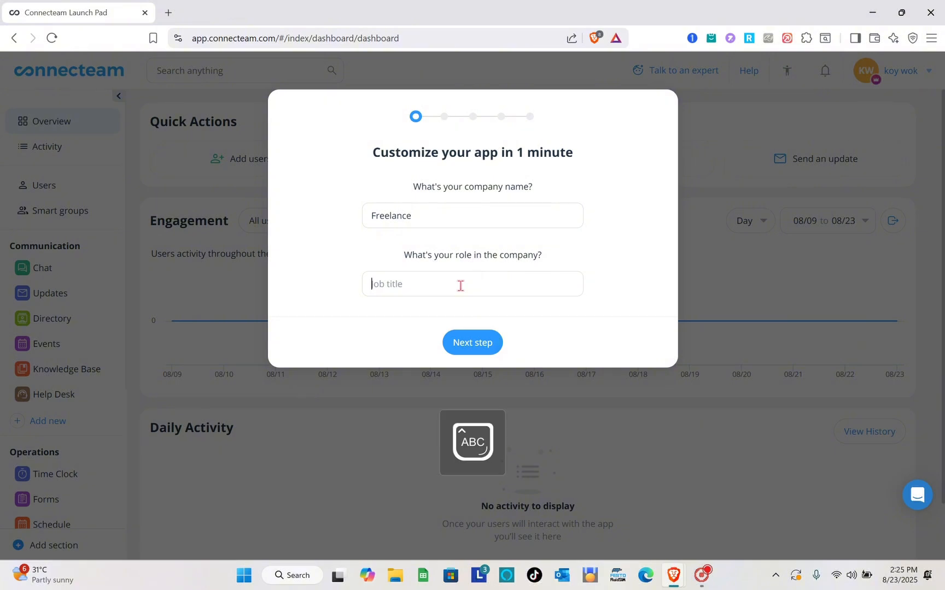
type("M")
key("Caps_Lock")
type("anager")
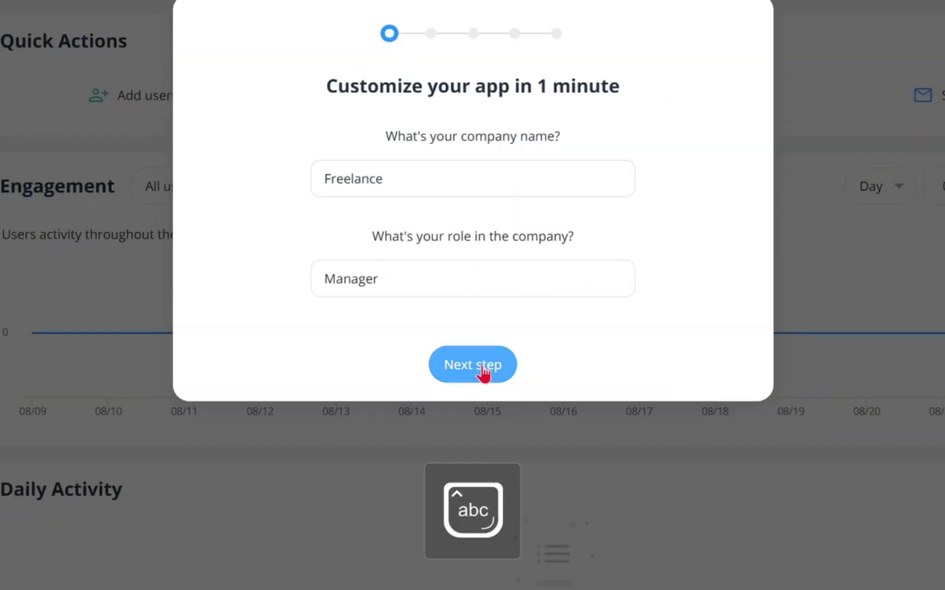
left_click(478, 348)
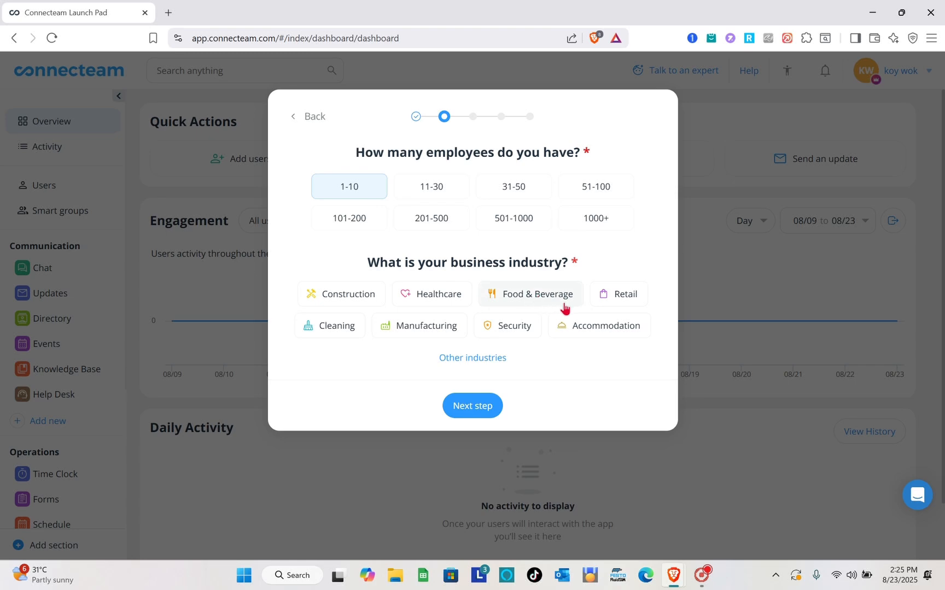
Choose Cleaning – Commercial as the business industry and continue
left_click(333, 327)
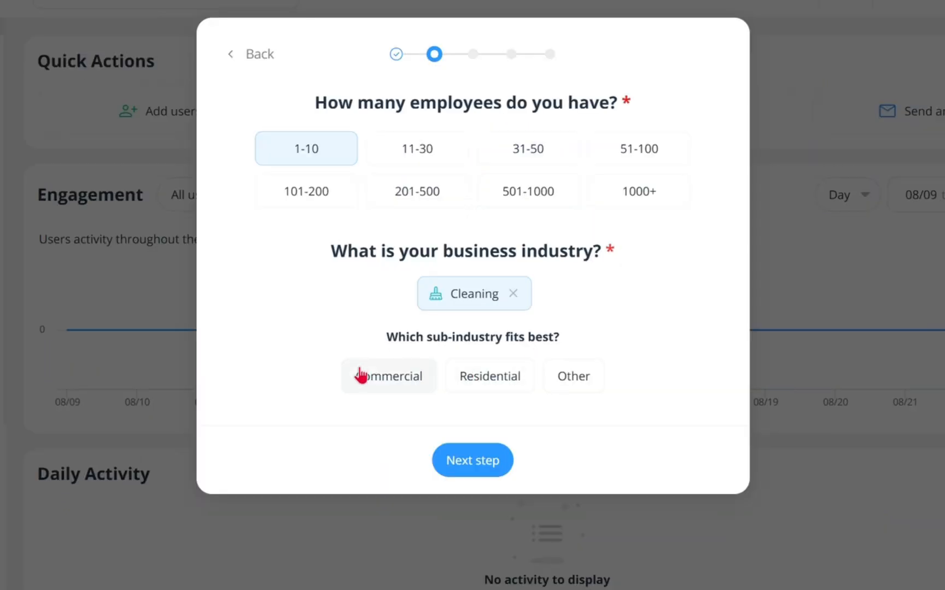
left_click(390, 387)
left_click(459, 466)
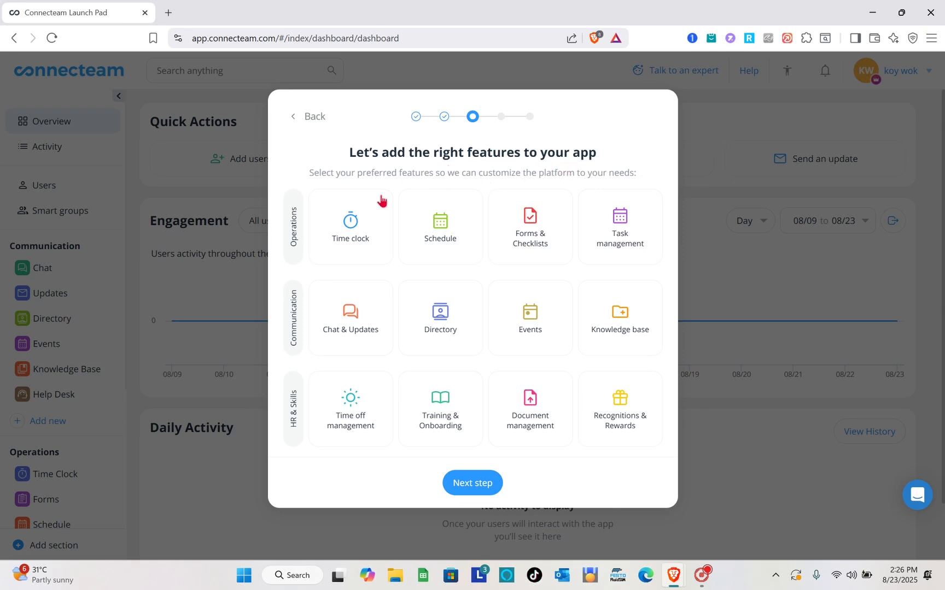
Select Time clock, Schedule, Task management, Forms & Checklists, Chat & Updates and Time off management features
left_click(351, 234)
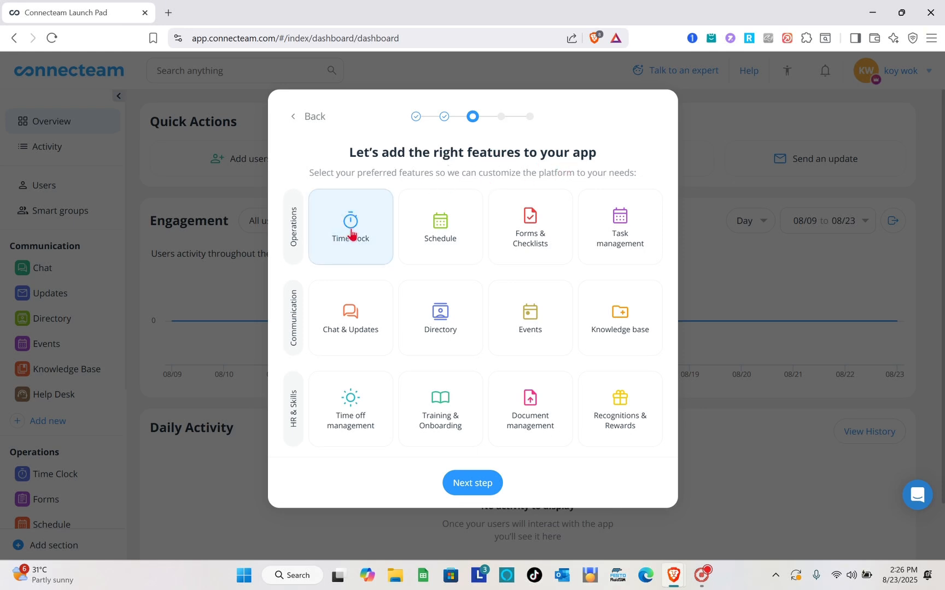
left_click(444, 248)
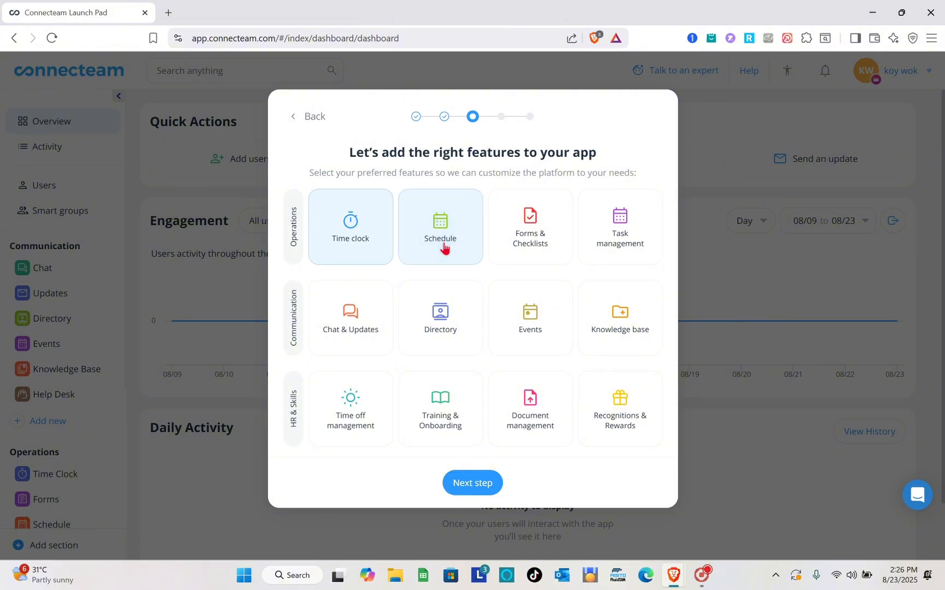
left_click(604, 231)
left_click(530, 237)
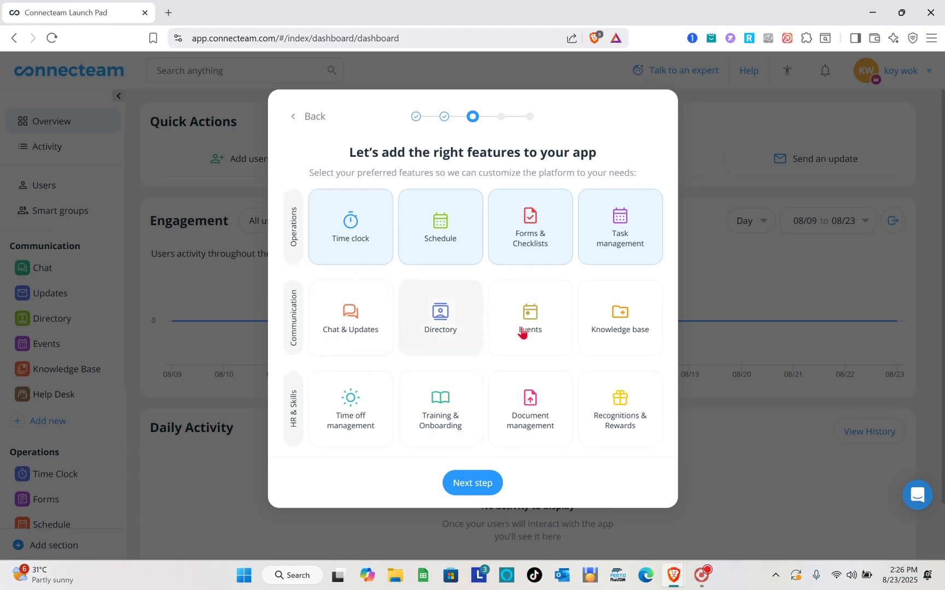
left_click(353, 331)
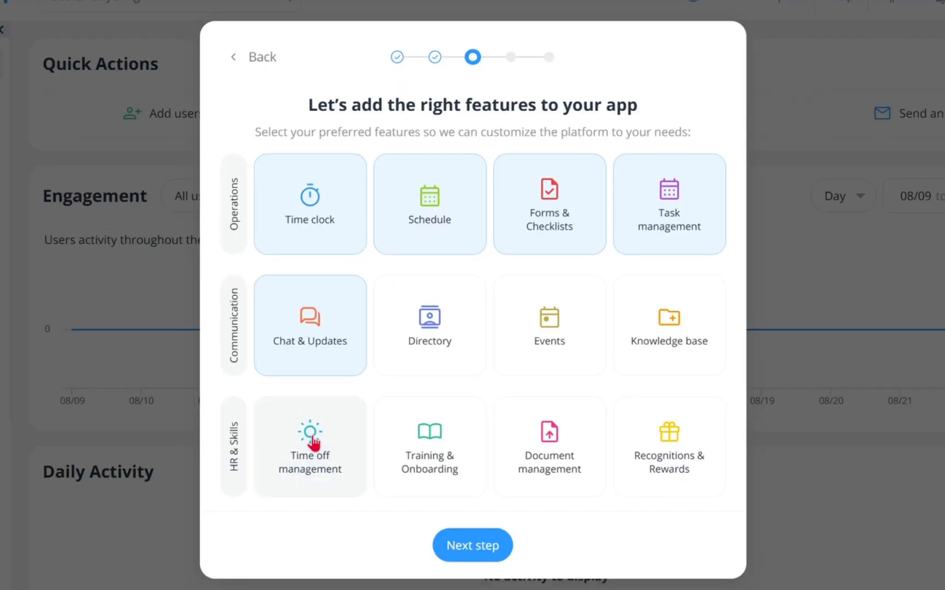
left_click(313, 443)
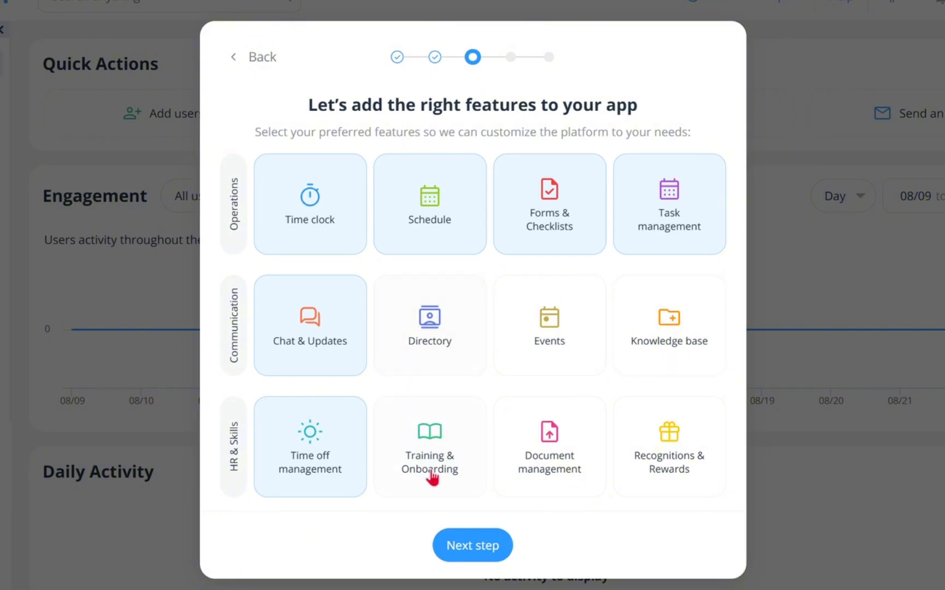
left_click(470, 552)
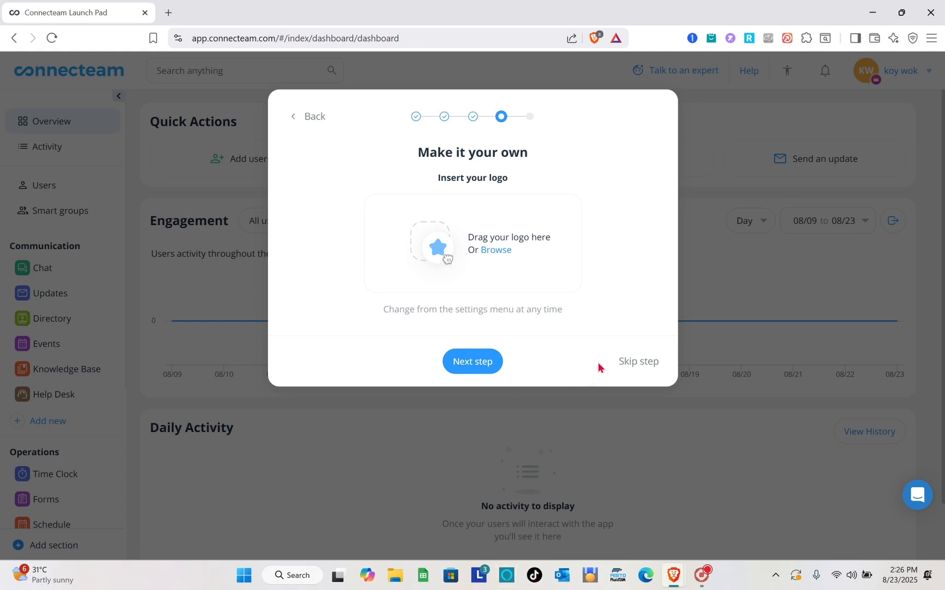
Skip the logo upload, enter the mobile phone number, and open the dashboard
left_click(634, 362)
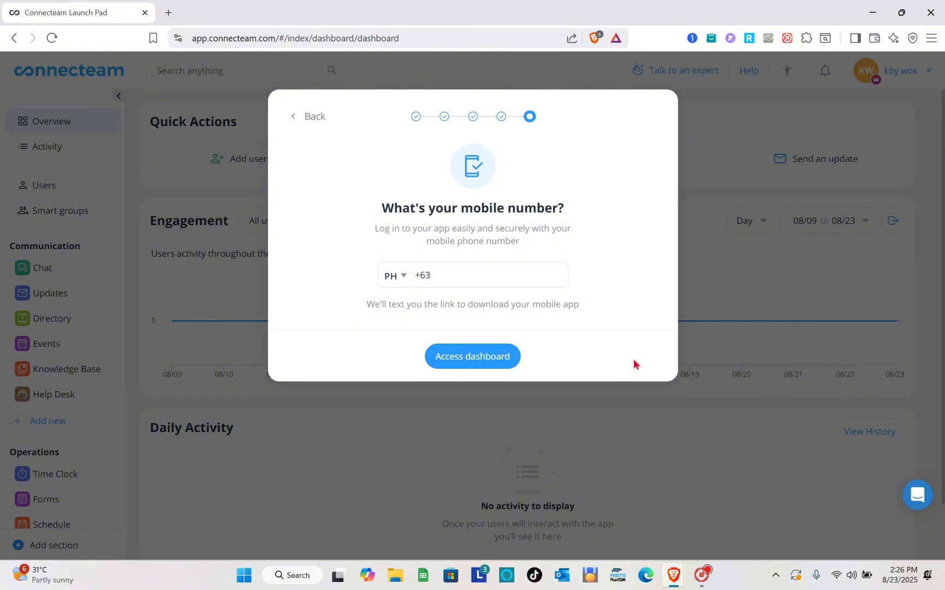
left_click(482, 273)
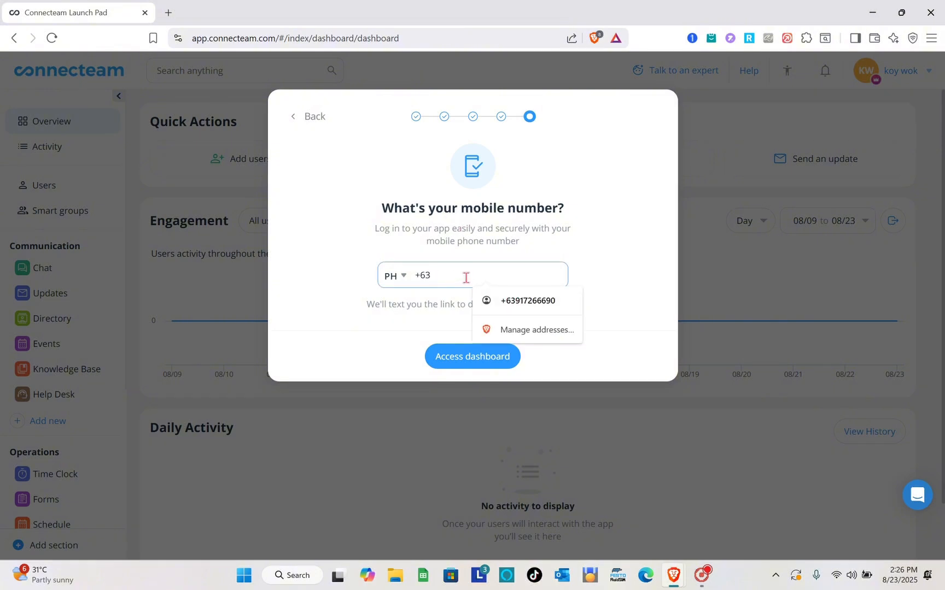
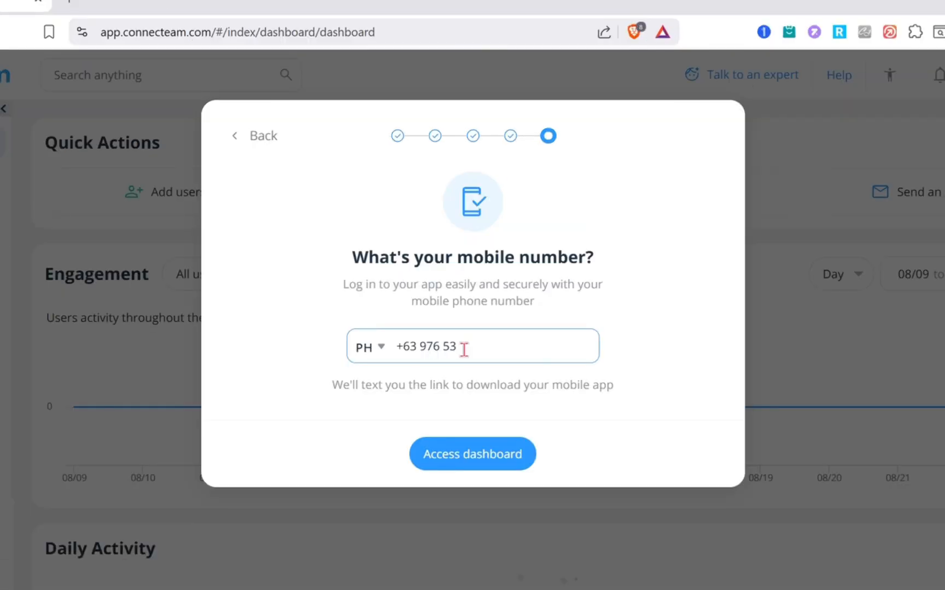
left_click(486, 464)
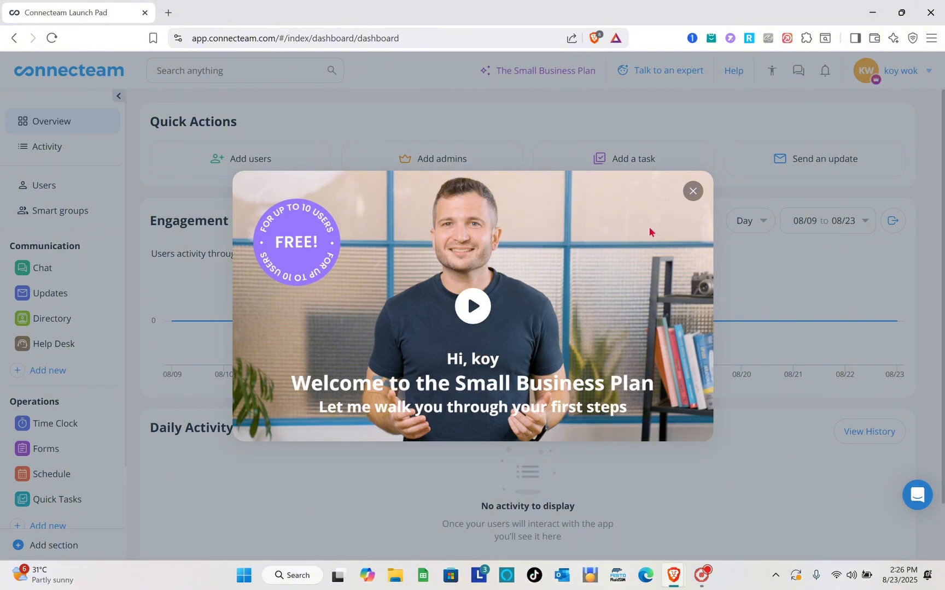
Close the welcome video and start the Get started with Time Clock walkthrough
left_click(692, 191)
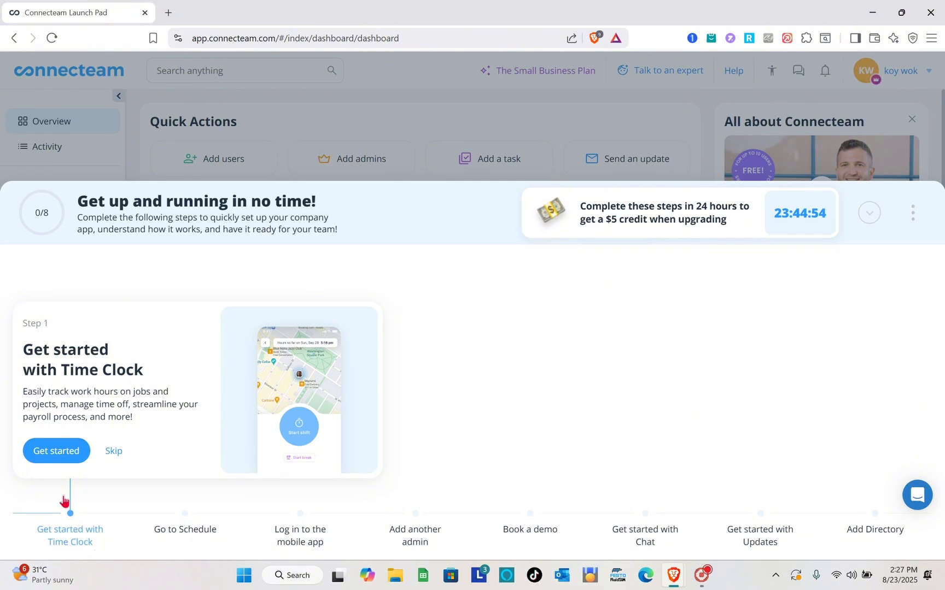
left_click(70, 453)
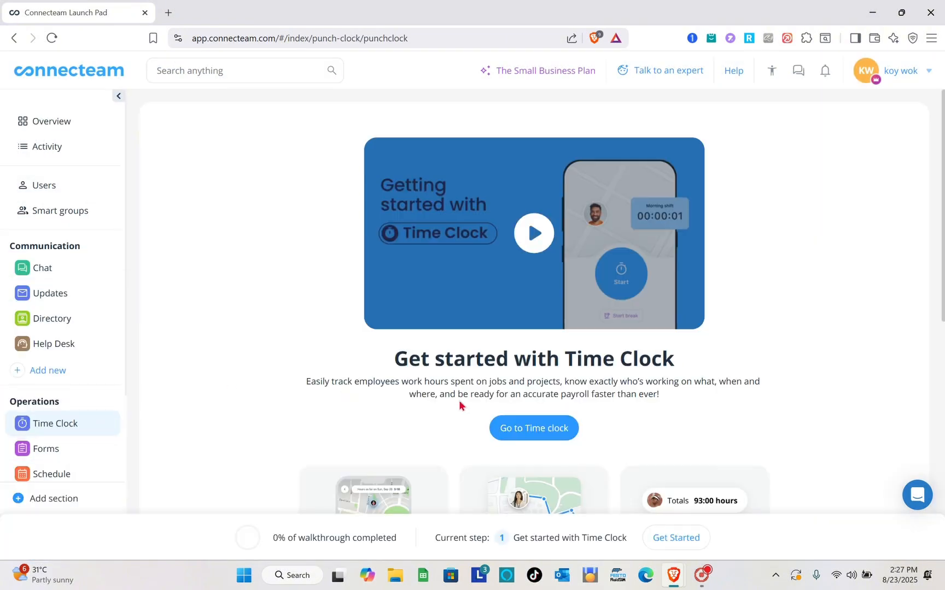
Go to the Time Clock and skip its introductory tour
scroll(416, 386, "down", 1)
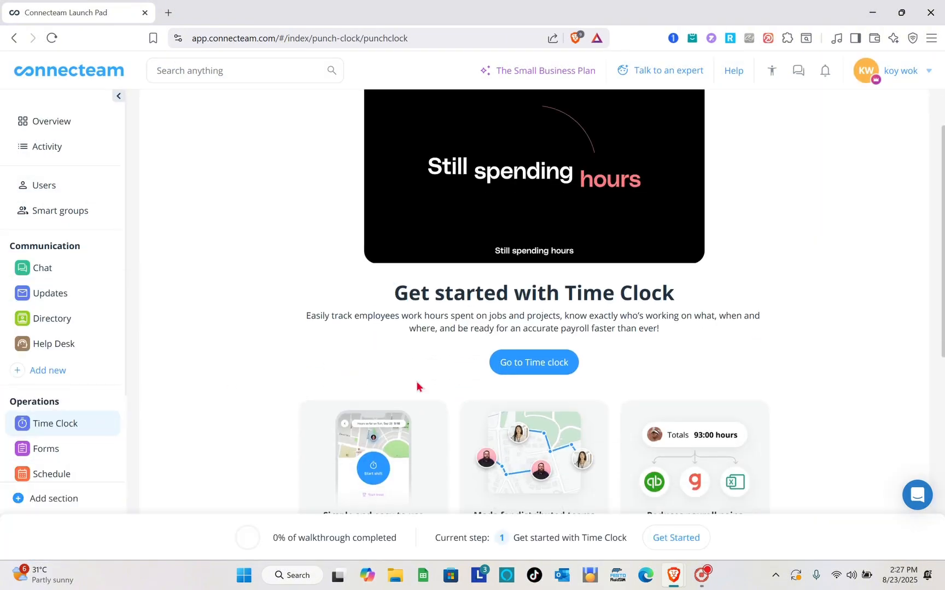
left_click(532, 364)
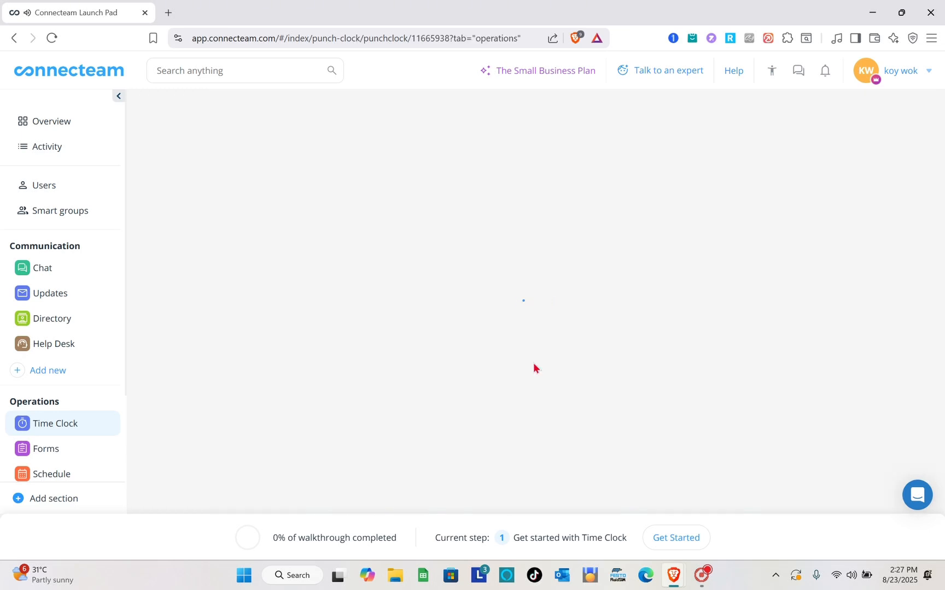
scroll(75, 436, "down", 1)
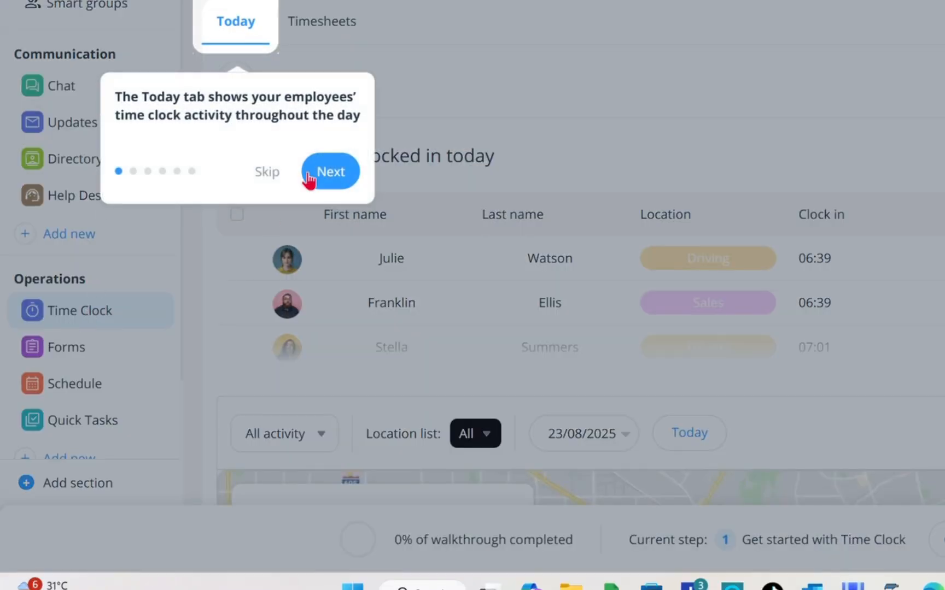
left_click(265, 173)
left_click_drag(268, 175, 331, 98)
left_click(414, 80)
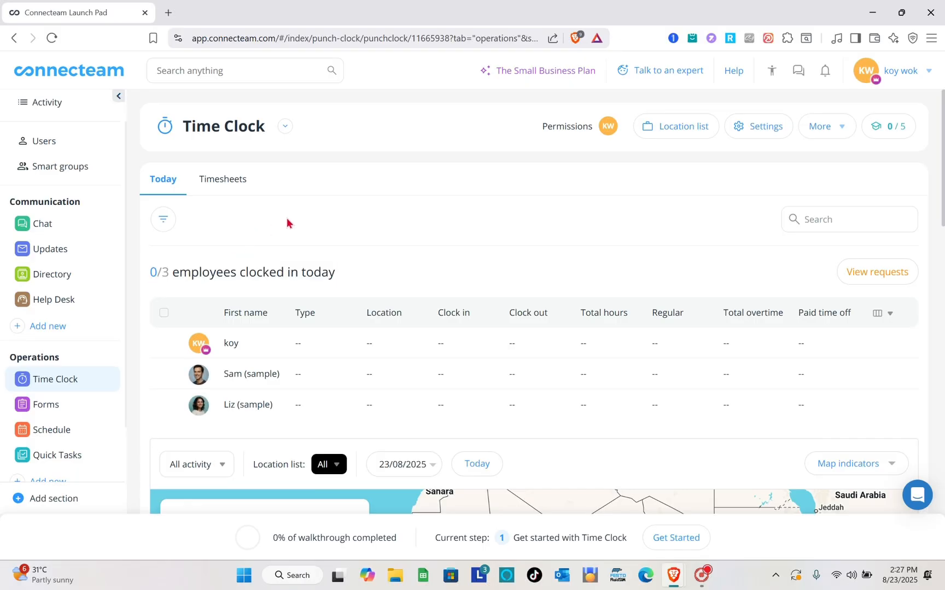
Dismiss the walkthrough panel and review the Today view's employee table and map
scroll(522, 274, "down", 1)
scroll(360, 355, "down", 1)
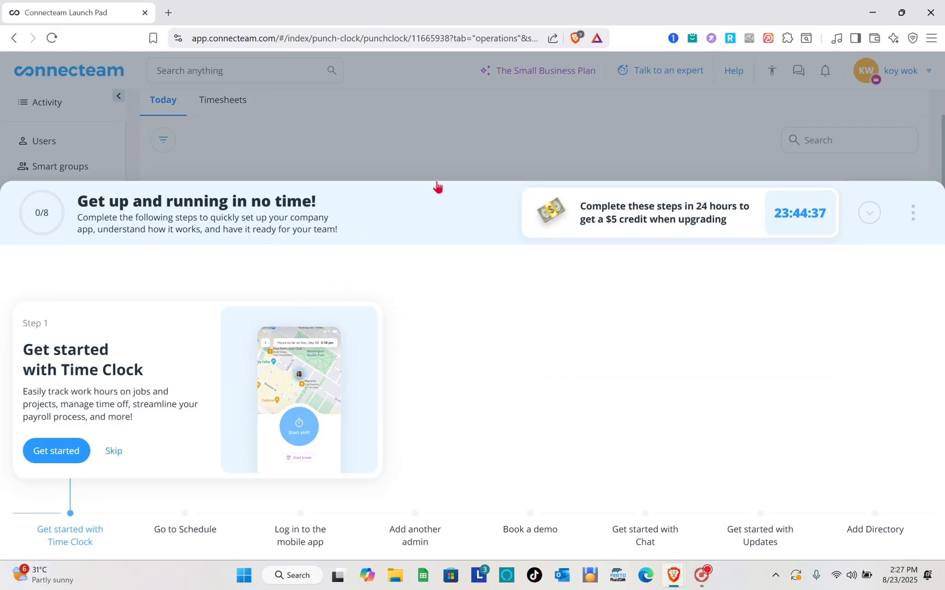
left_click(517, 143)
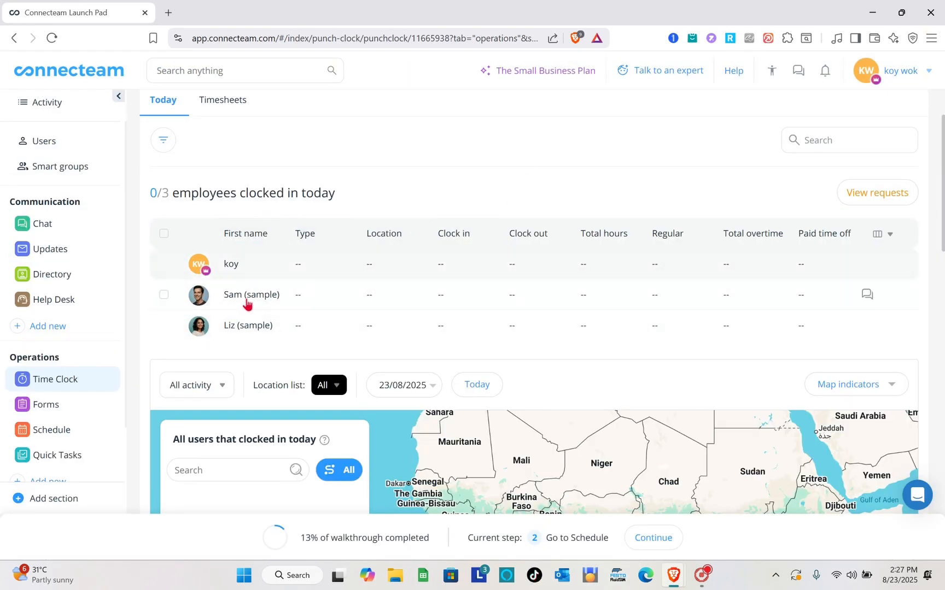
scroll(258, 311, "down", 2)
scroll(258, 310, "up", 4)
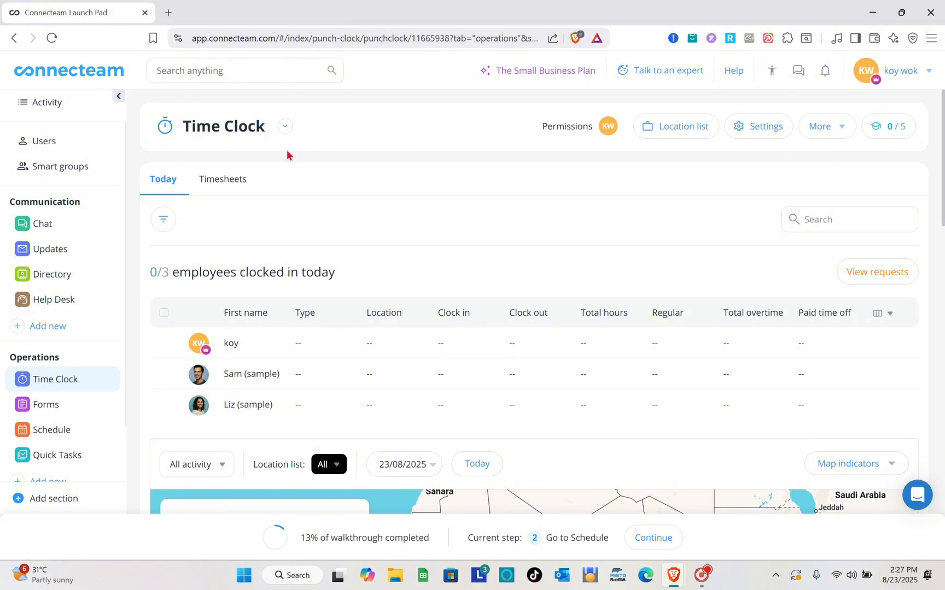
scroll(286, 150, "down", 2)
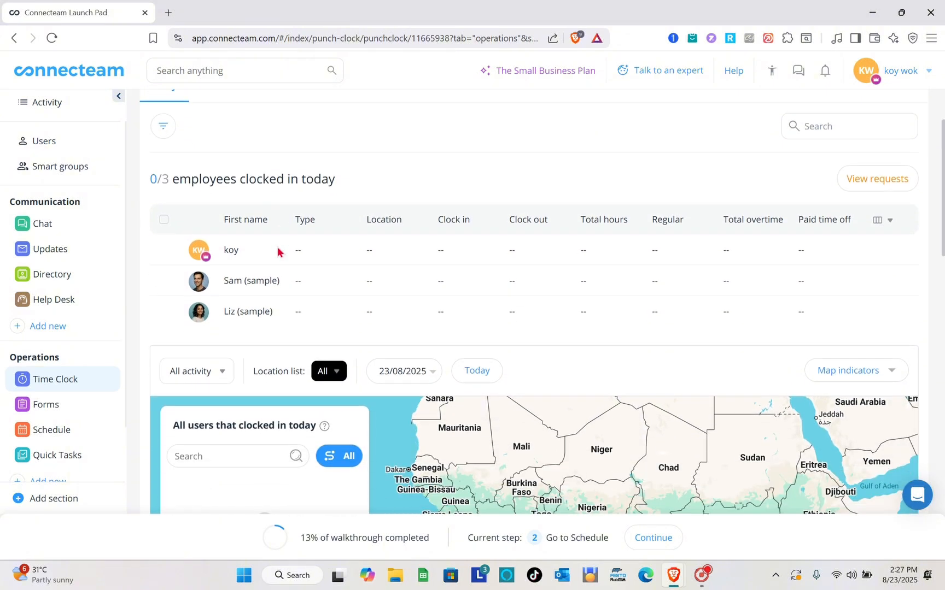
scroll(277, 252, "down", 1)
scroll(301, 276, "down", 5)
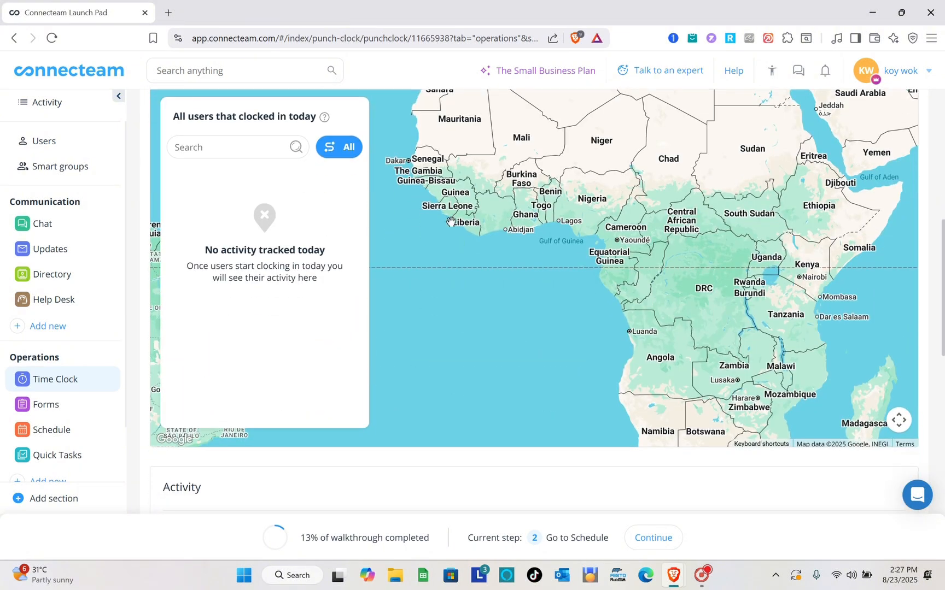
scroll(385, 351, "up", 1)
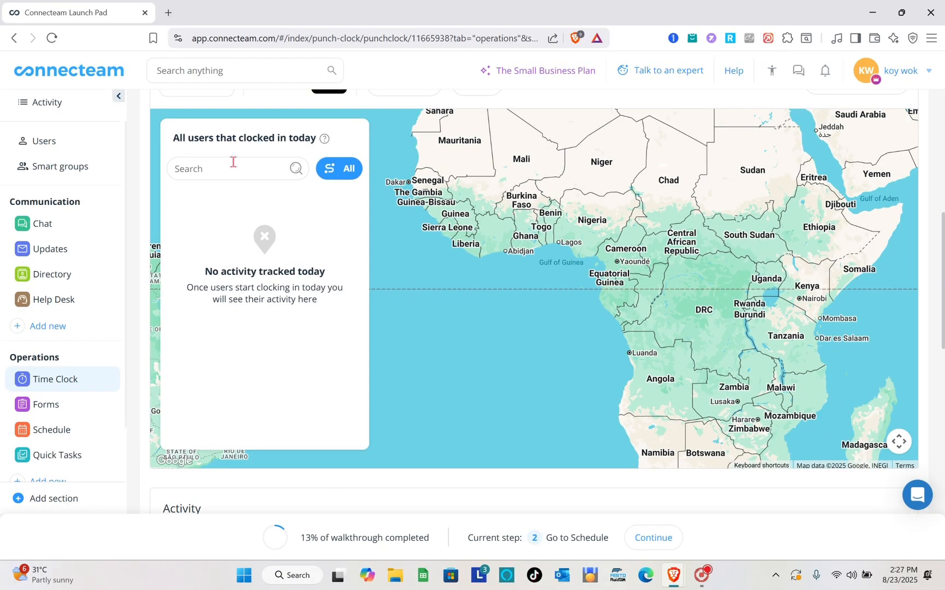
scroll(294, 220, "up", 4)
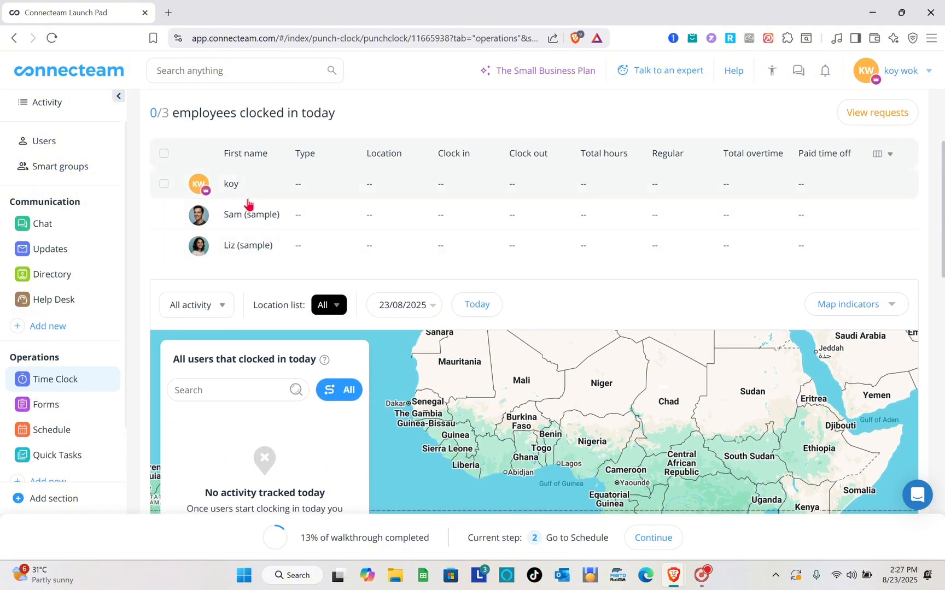
In the sample employee's timesheet, set Sun 31/8 to Location A, 09:00 to 15:00
left_click(255, 215)
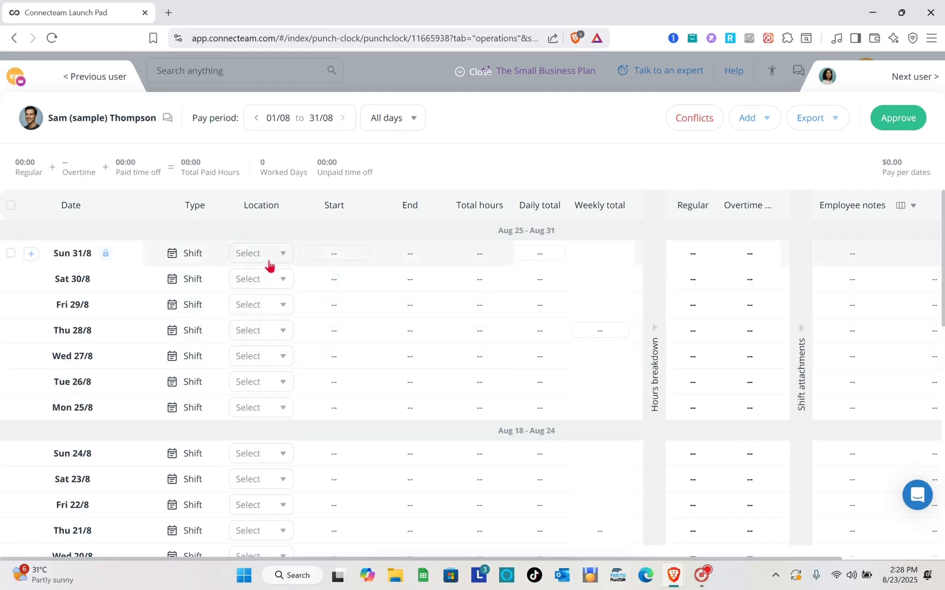
left_click(269, 266)
left_click(287, 318)
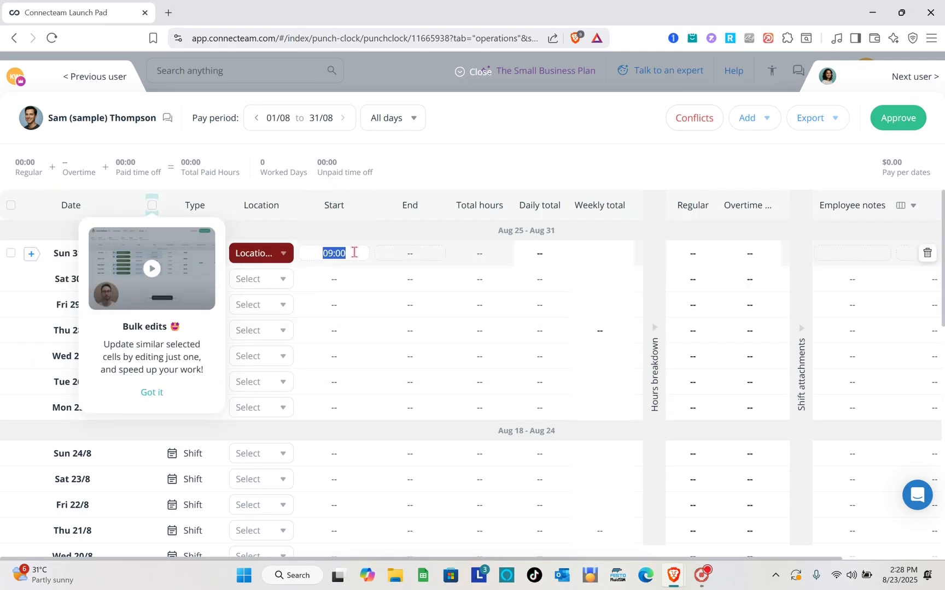
left_click(409, 255)
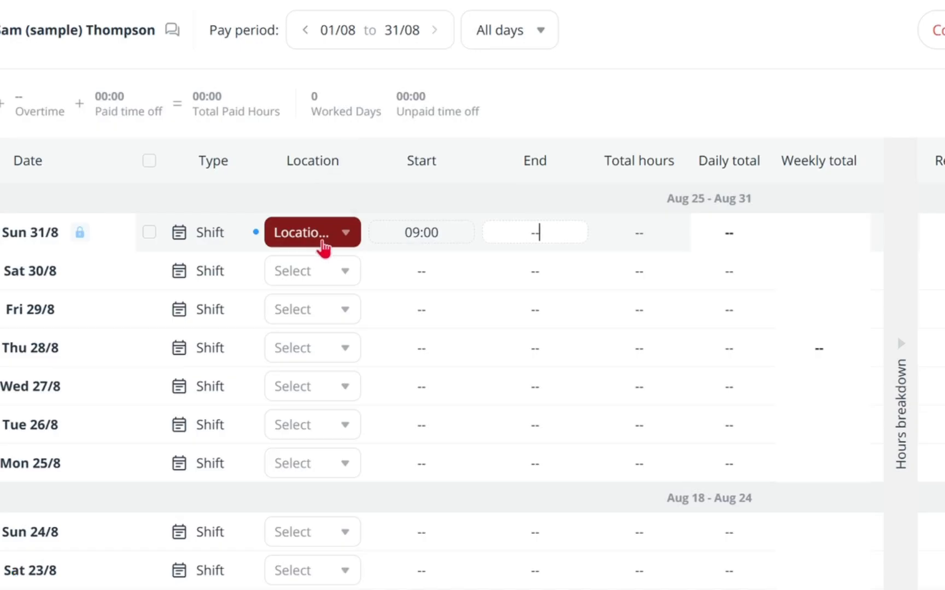
left_click(293, 255)
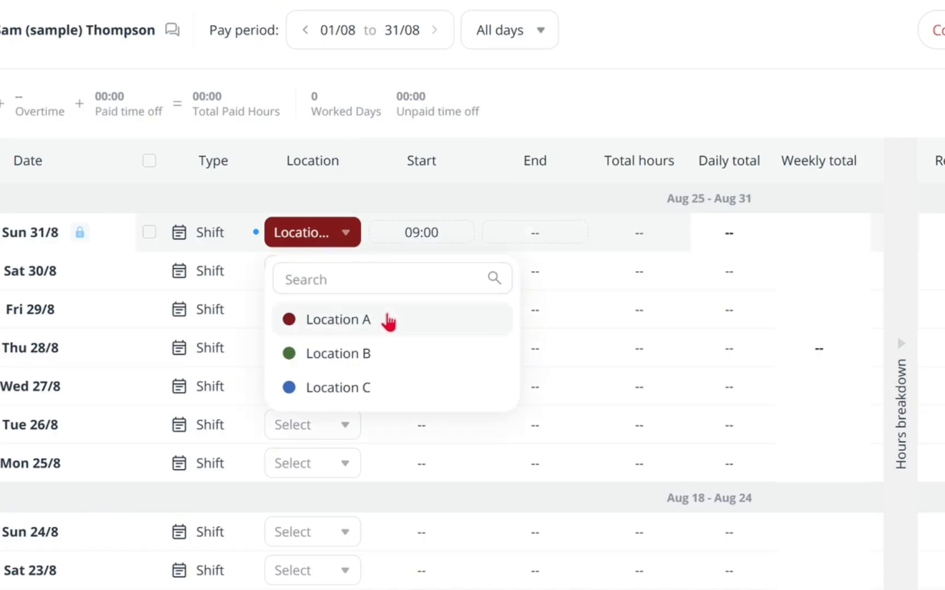
left_click(389, 323)
left_click(455, 236)
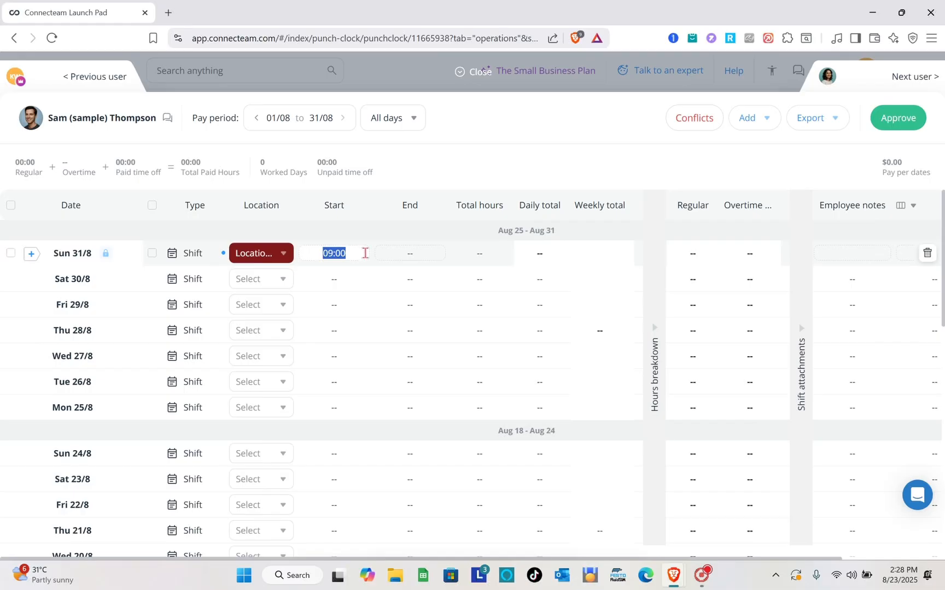
left_click(513, 226)
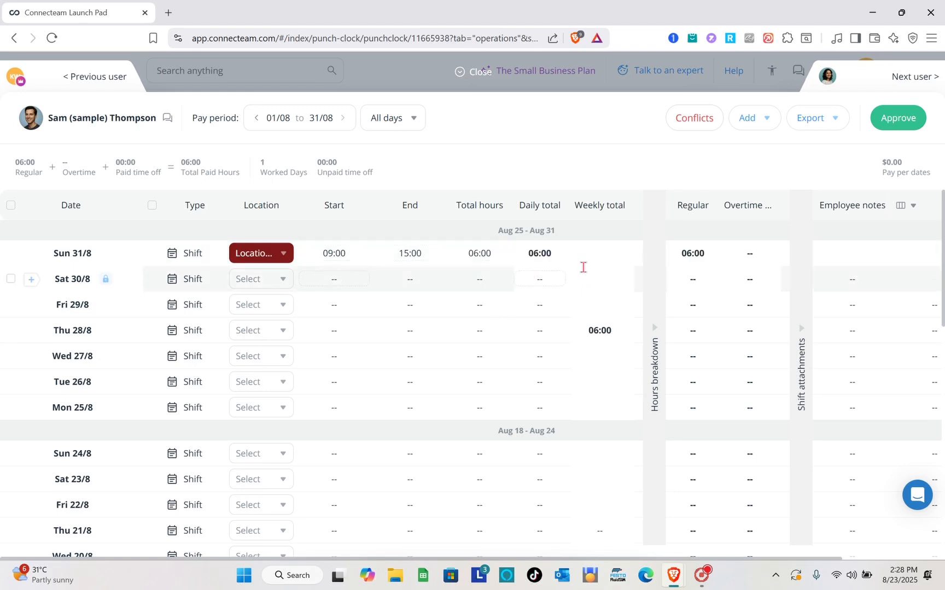
scroll(490, 276, "down", 1)
Approve the sample employee's August timesheet despite warnings, then close the timesheet panel
scroll(542, 276, "up", 1)
scroll(854, 285, "down", 2)
left_click(894, 117)
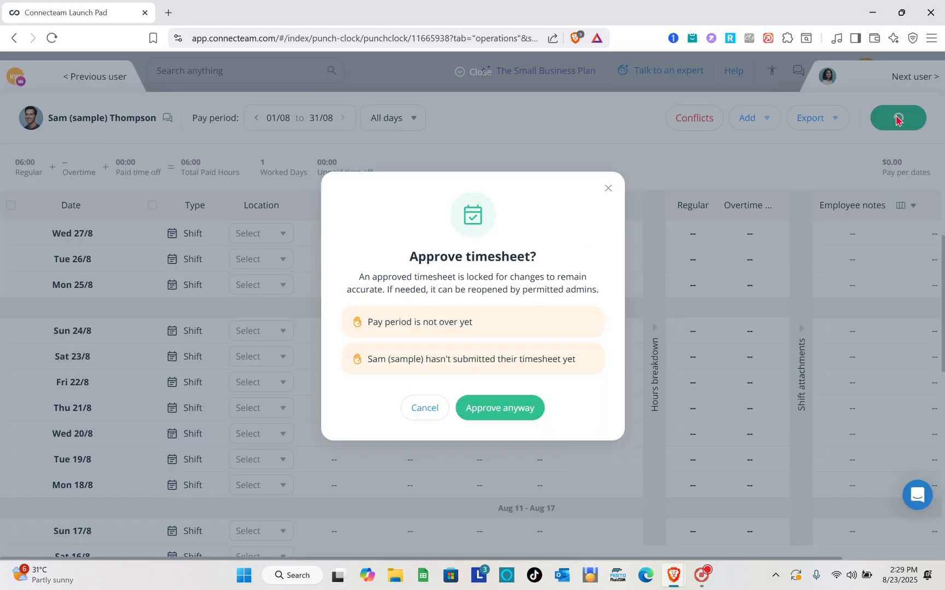
left_click(510, 408)
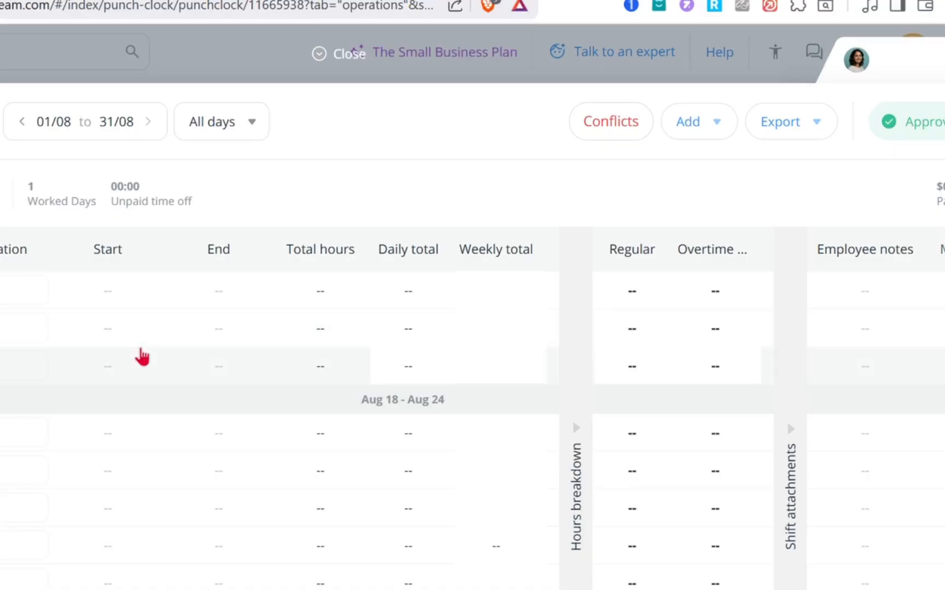
scroll(332, 279, "down", 5)
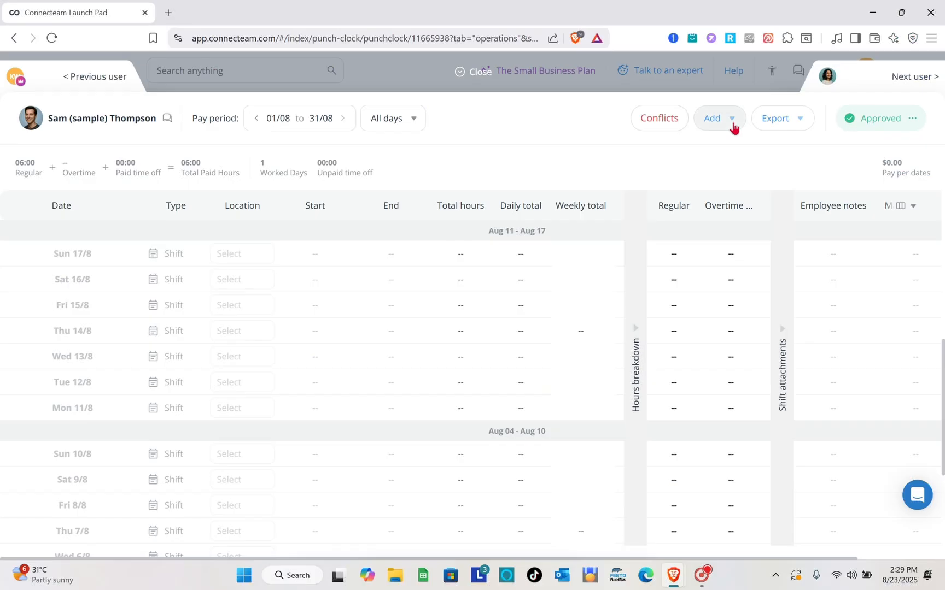
left_click(718, 134)
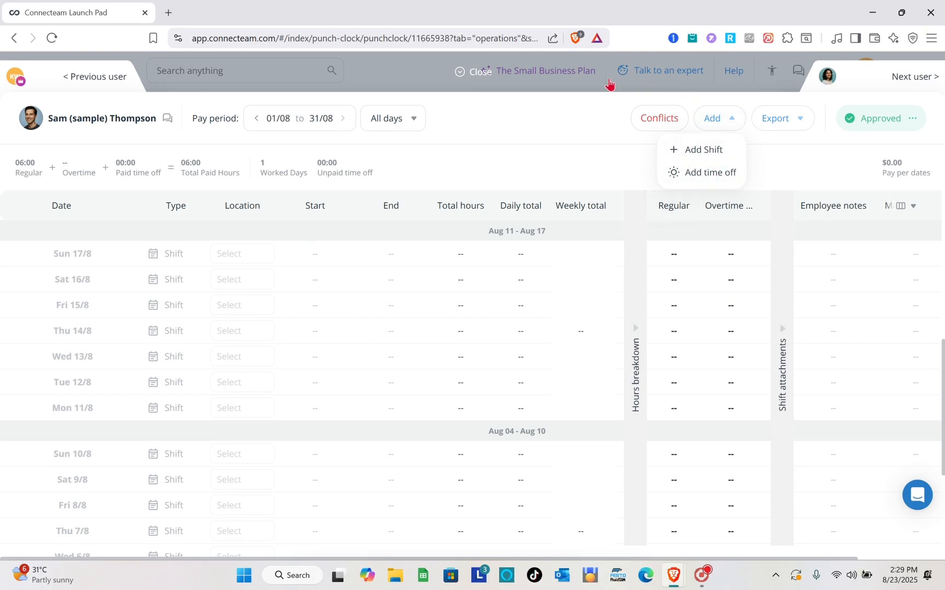
left_click(610, 85)
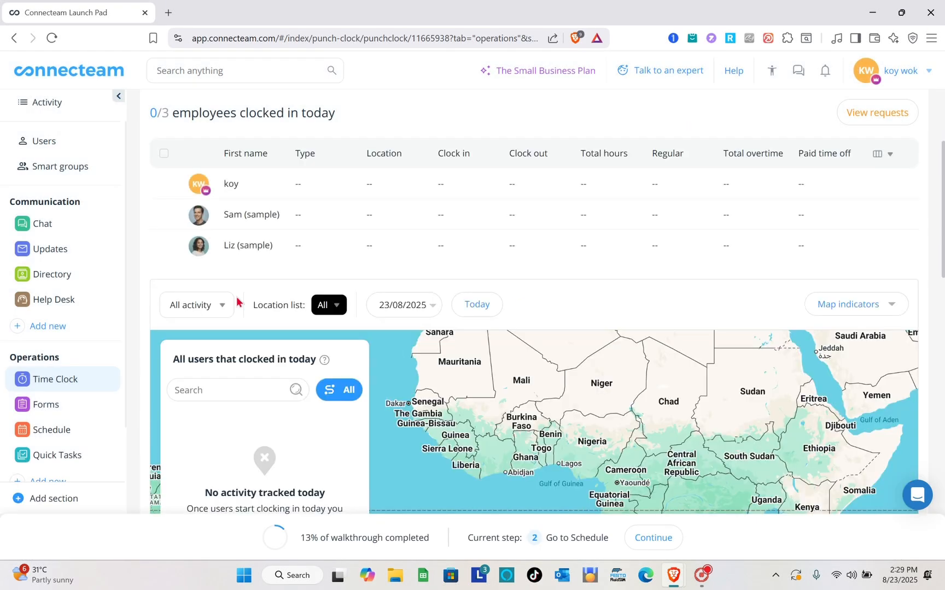
scroll(400, 366, "down", 2)
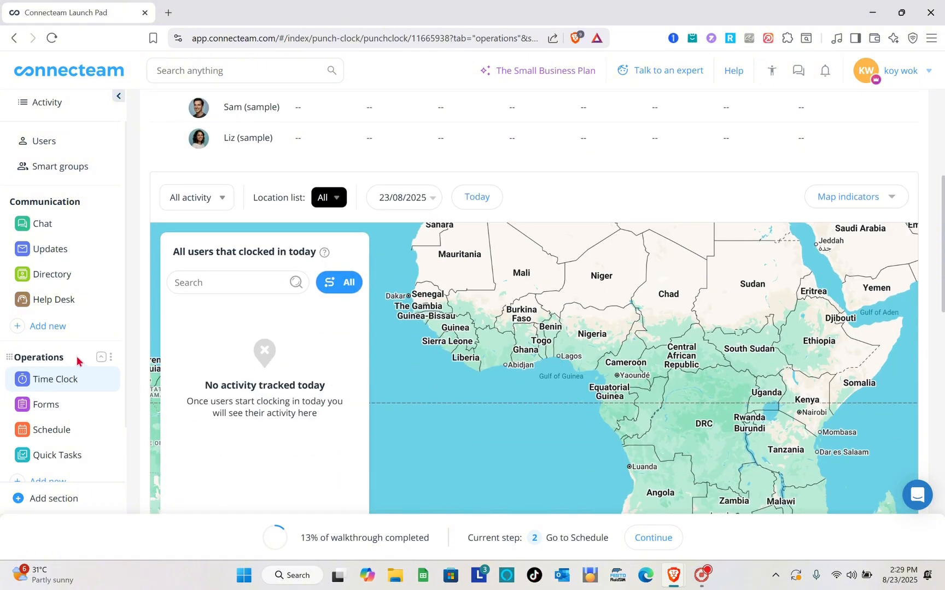
left_click(72, 377)
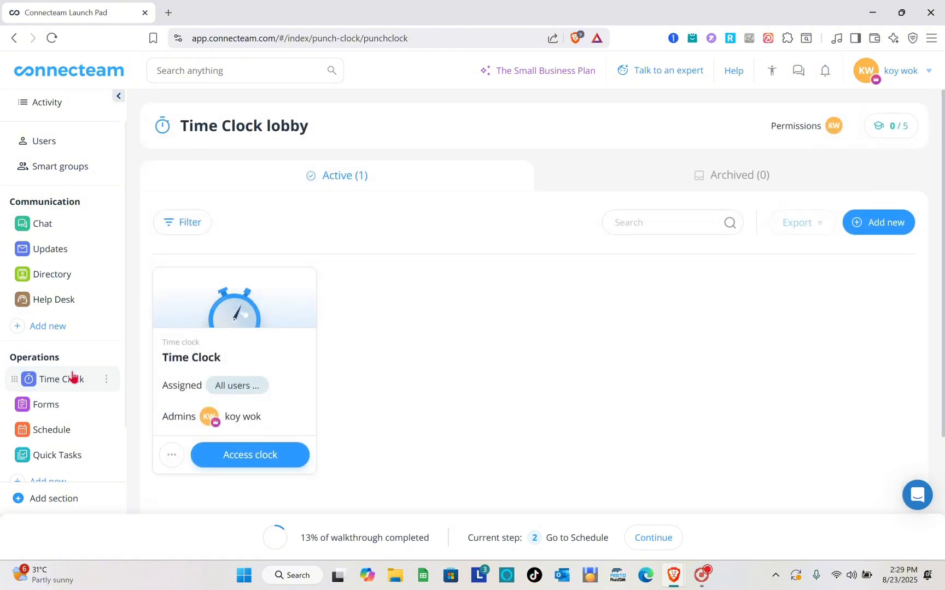
scroll(428, 370, "down", 2)
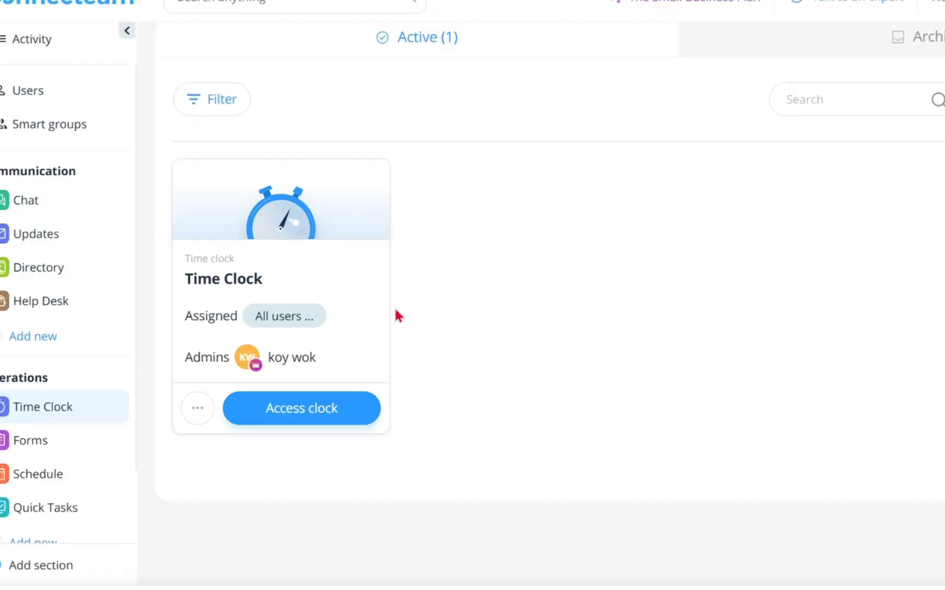
scroll(291, 286, "up", 2)
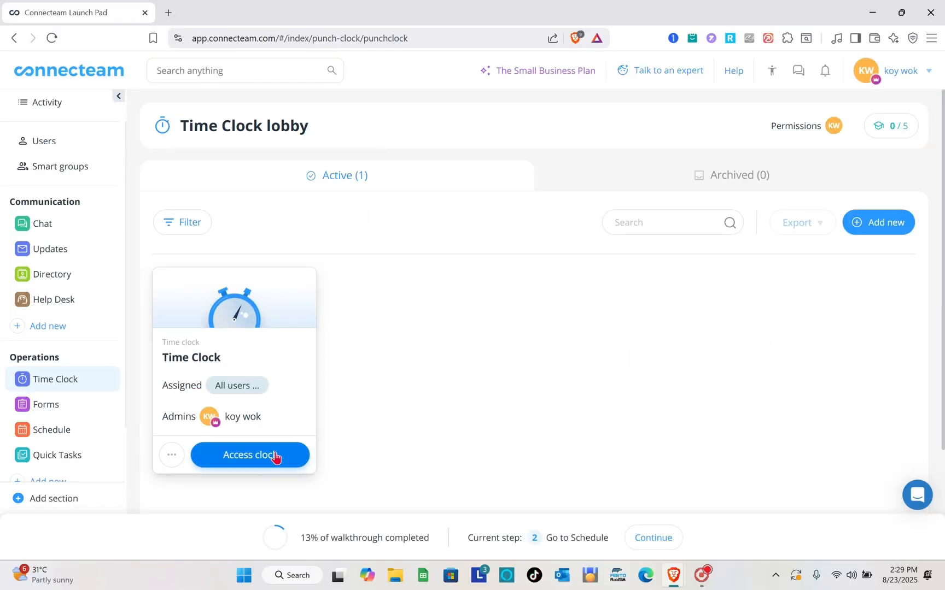
left_click(211, 457)
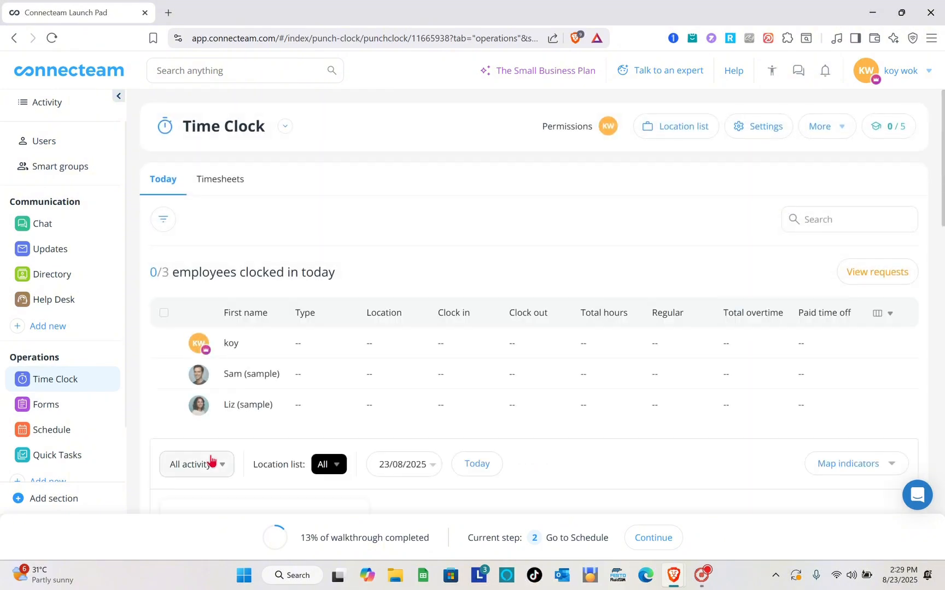
scroll(344, 359, "down", 8)
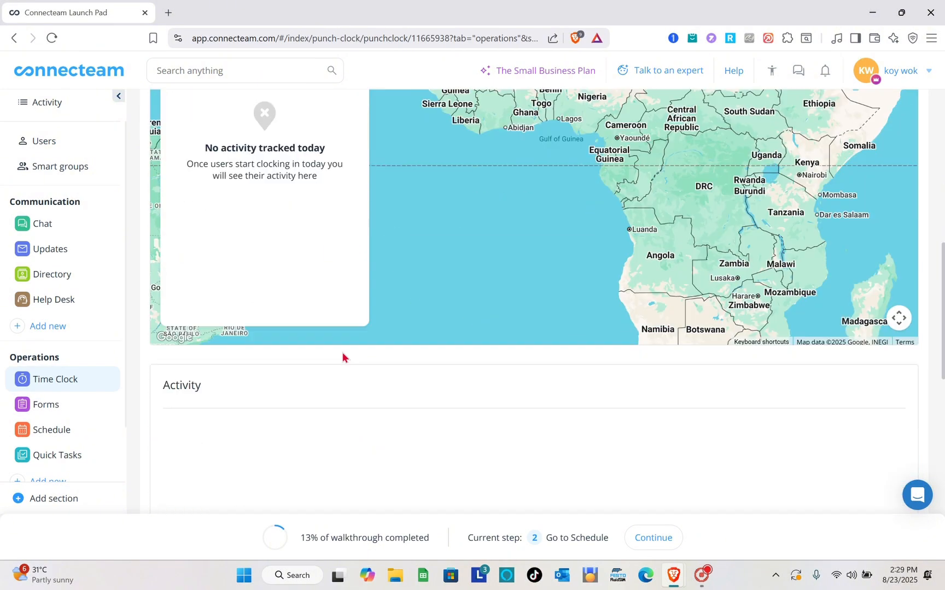
scroll(344, 358, "up", 5)
scroll(343, 356, "up", 2)
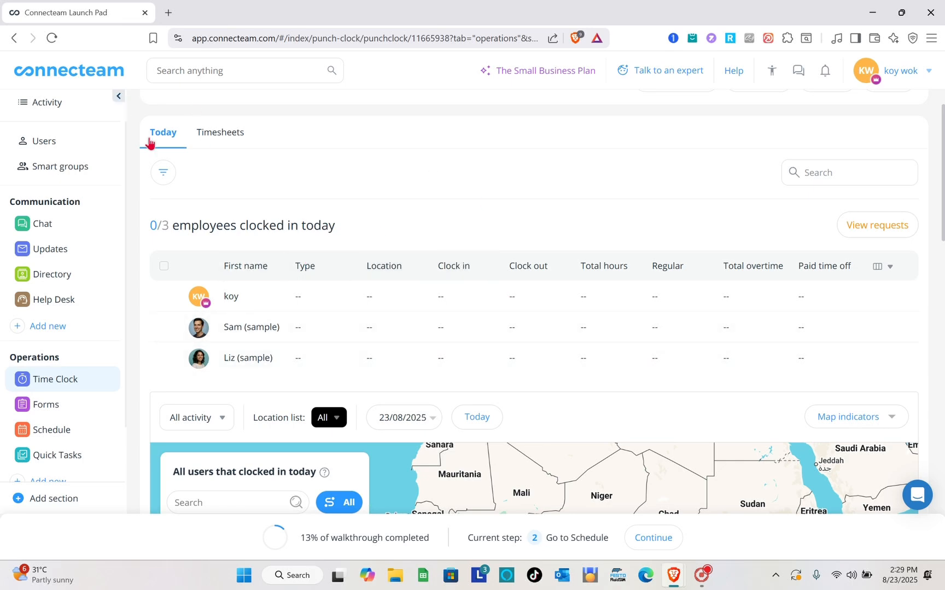
left_click(61, 385)
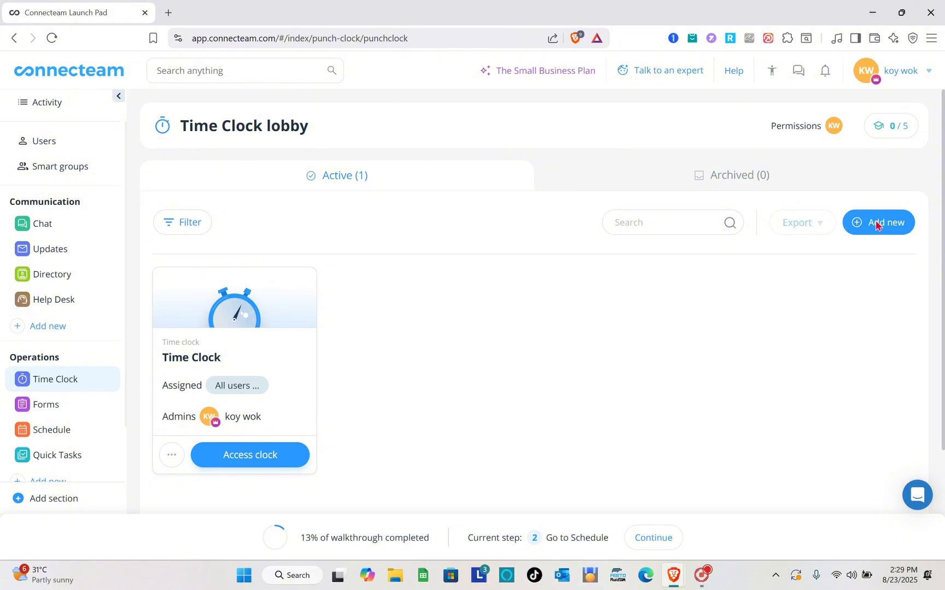
left_click(876, 225)
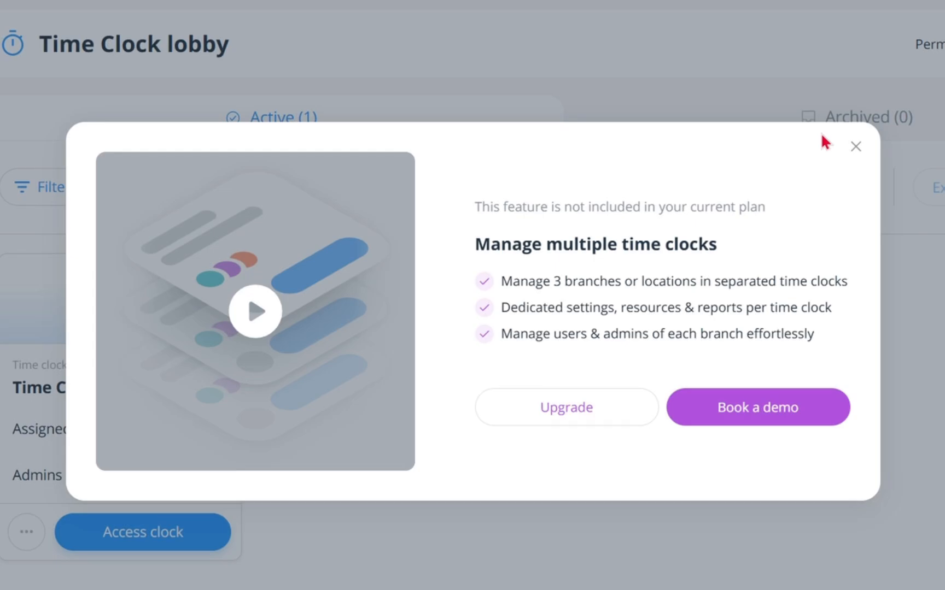
left_click(855, 146)
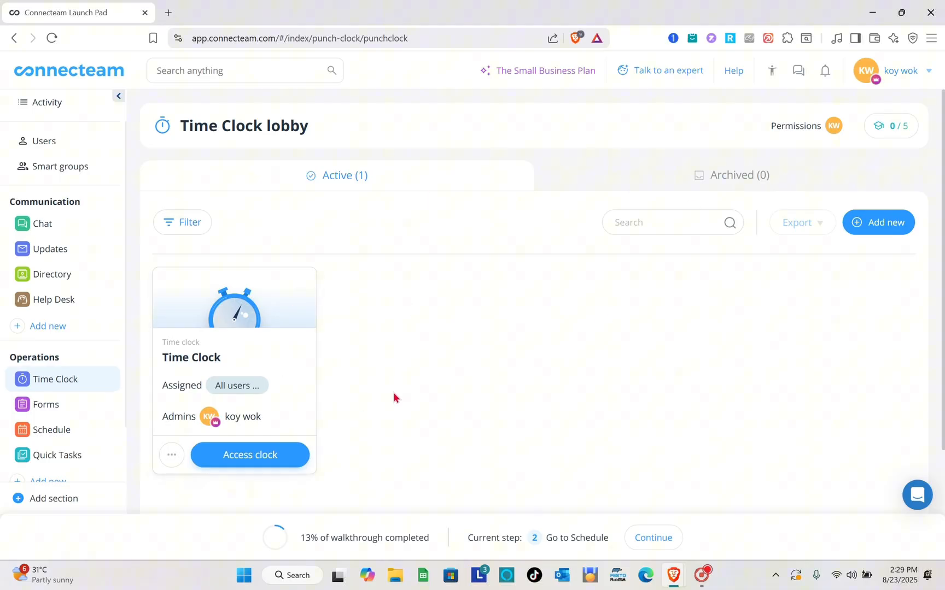
scroll(393, 397, "down", 2)
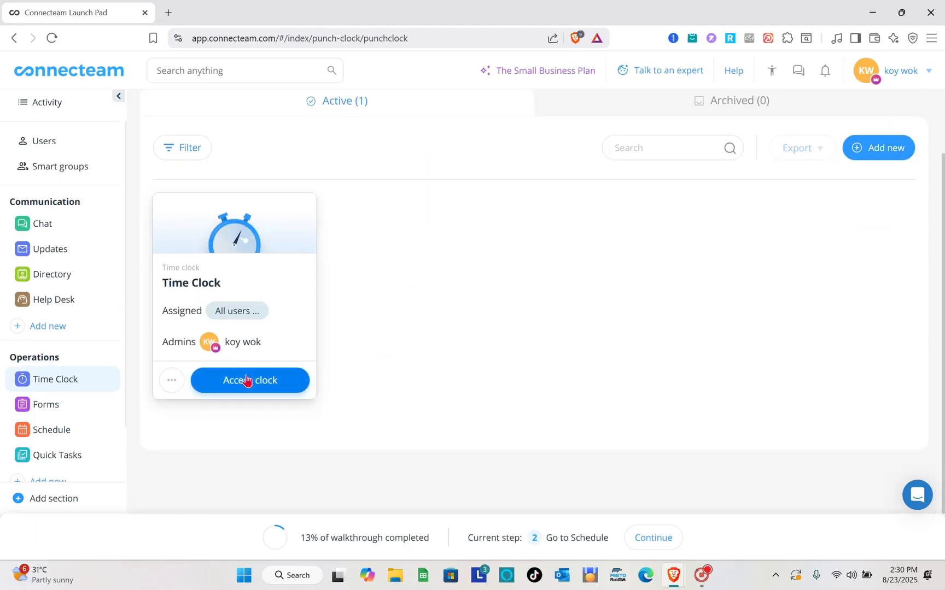
Reopen the Time Clock dashboard from its Access clock card
left_click(278, 389)
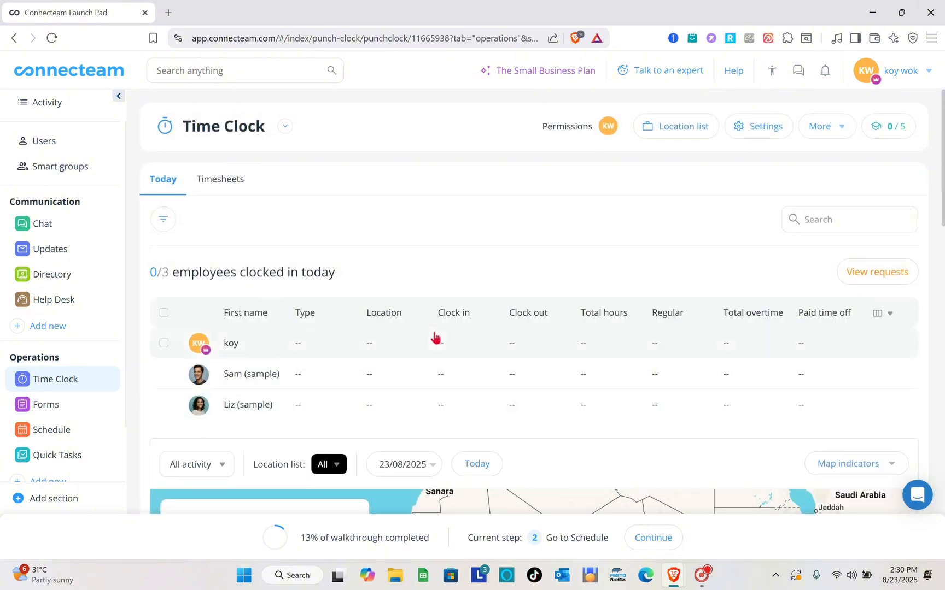
scroll(436, 337, "down", 3)
scroll(750, 180, "up", 1)
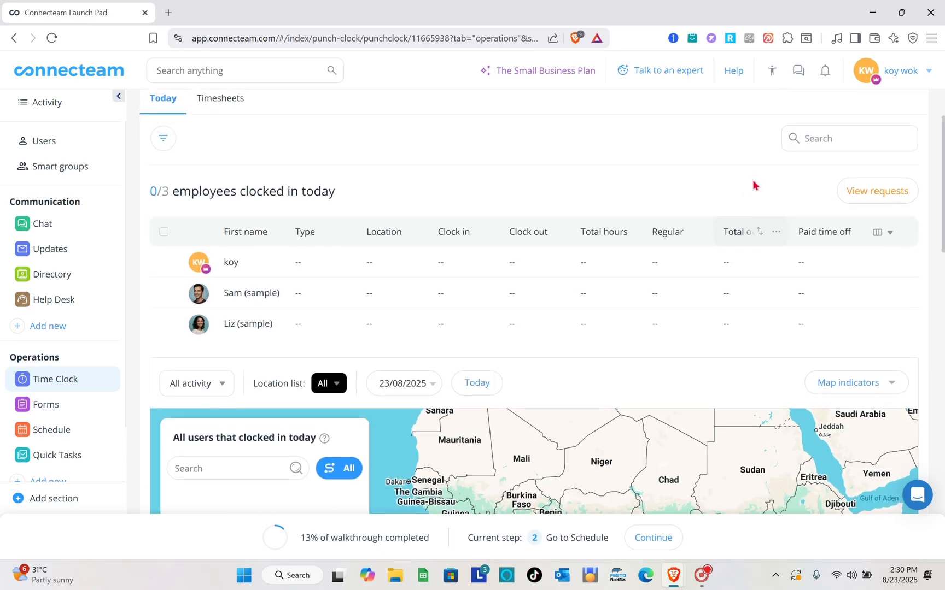
Check the empty time clock requests list, close it, and review the Today view
left_click(883, 193)
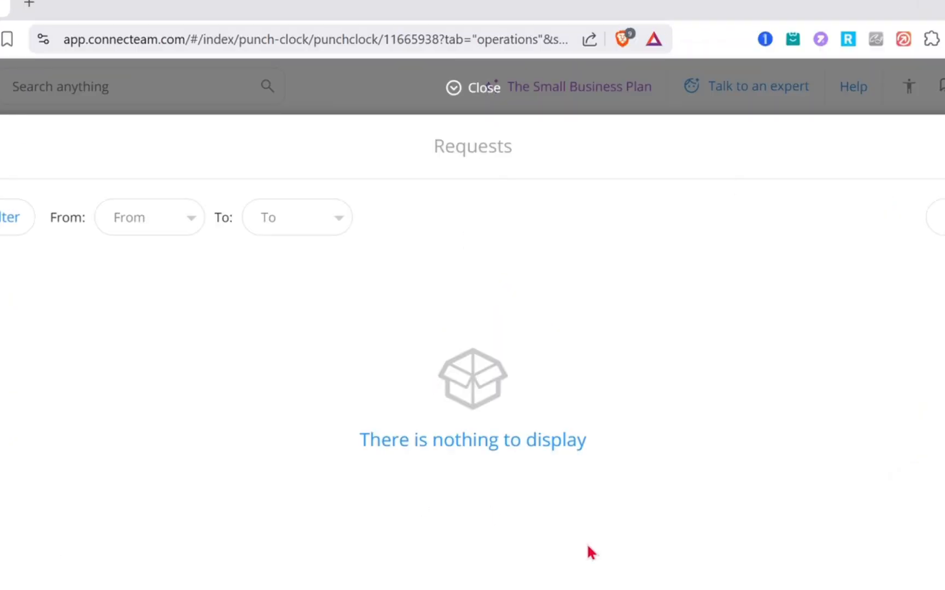
left_click(462, 88)
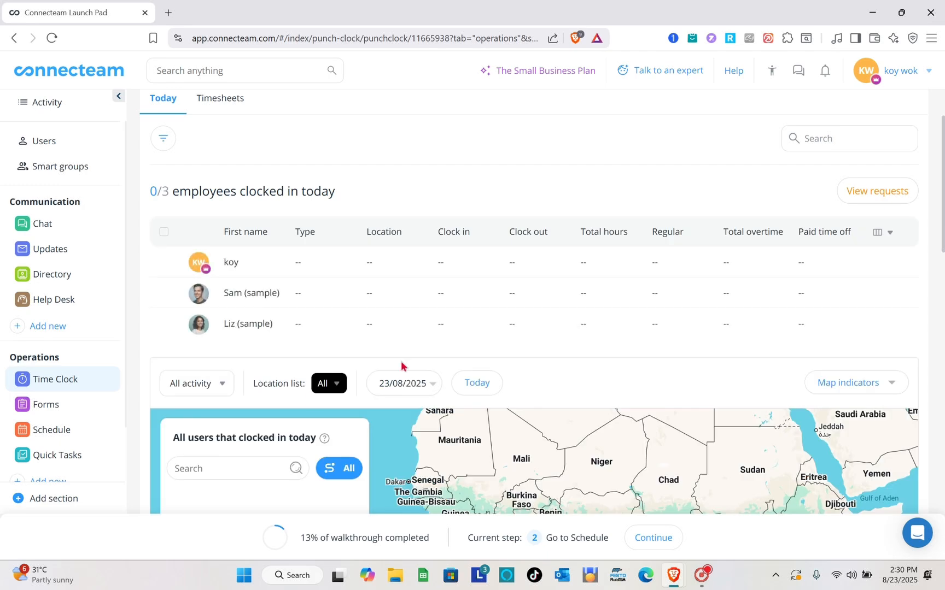
scroll(569, 339, "down", 3)
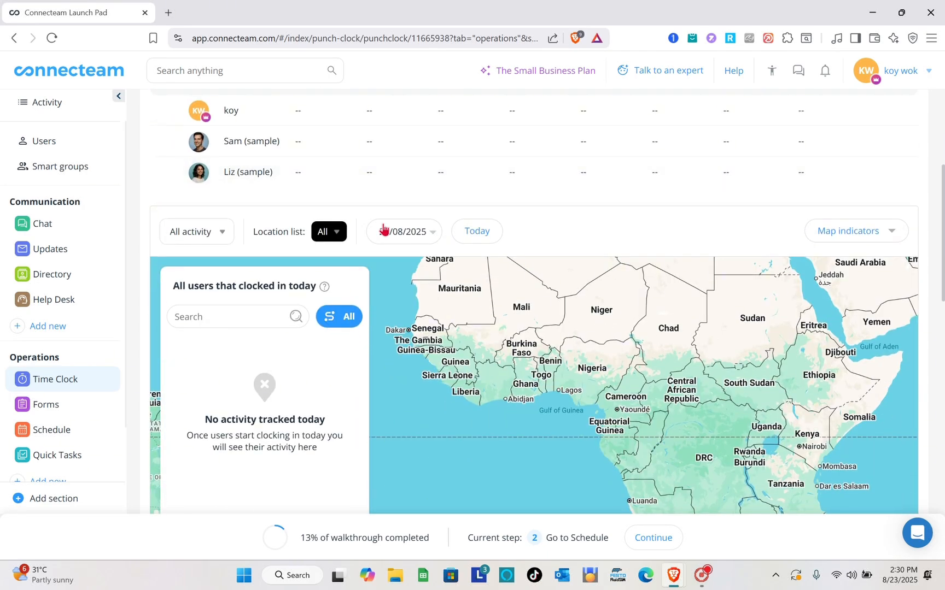
scroll(386, 230, "up", 5)
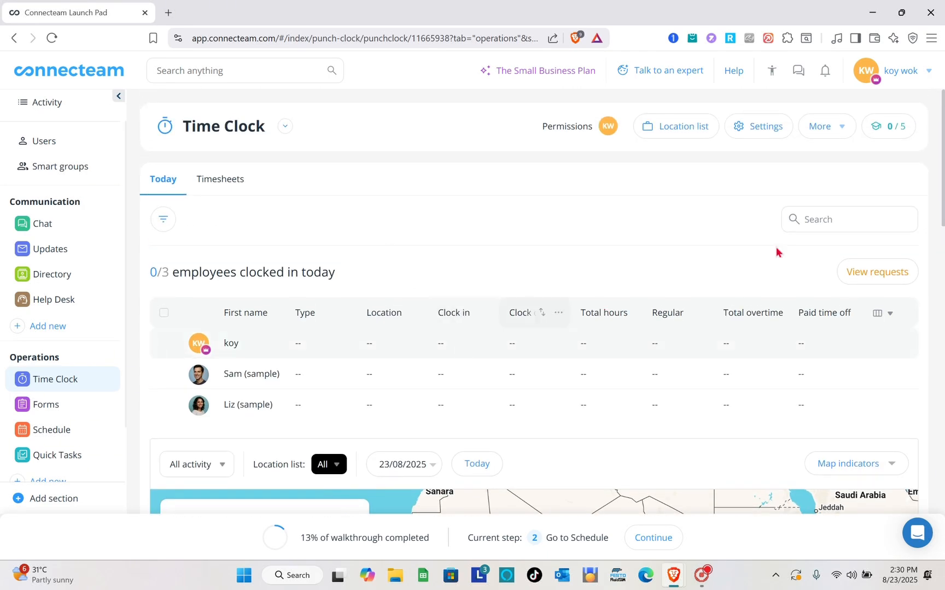
scroll(487, 374, "down", 2)
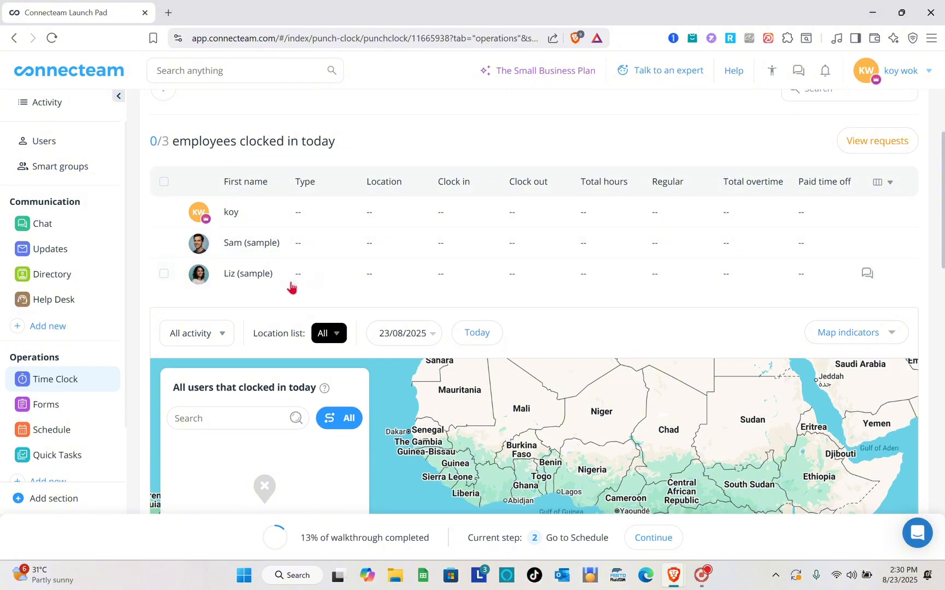
scroll(510, 247, "down", 2)
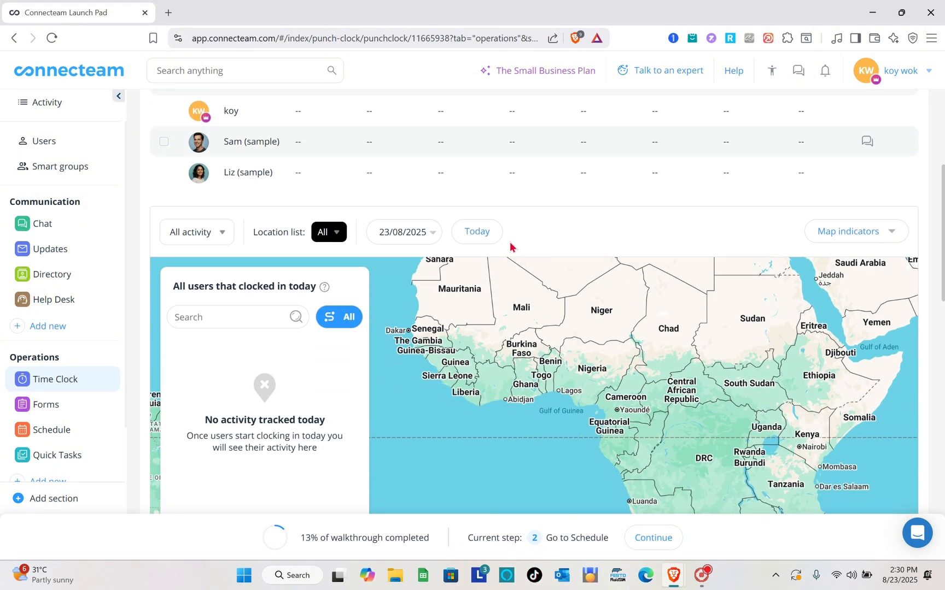
scroll(367, 272, "down", 4)
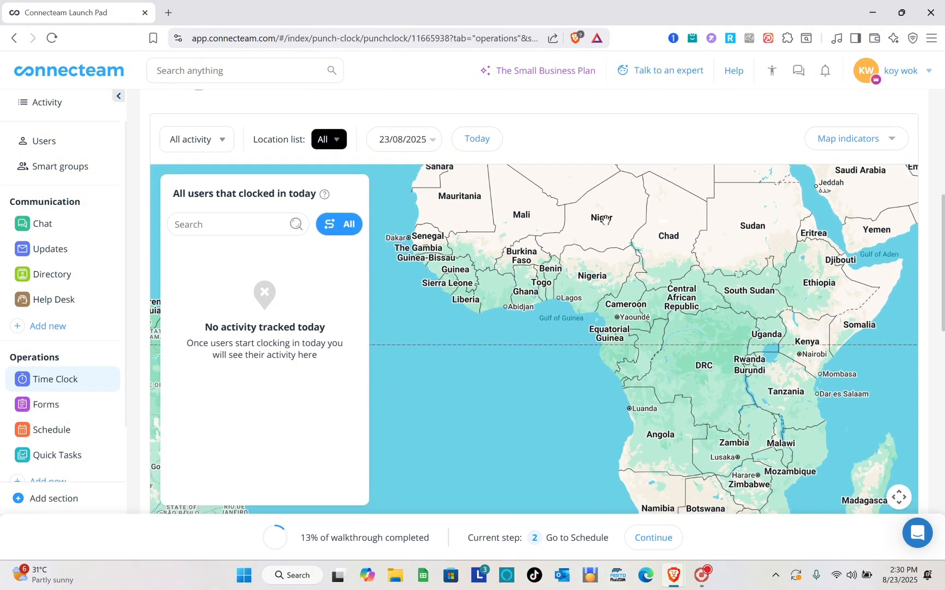
scroll(592, 186, "up", 5)
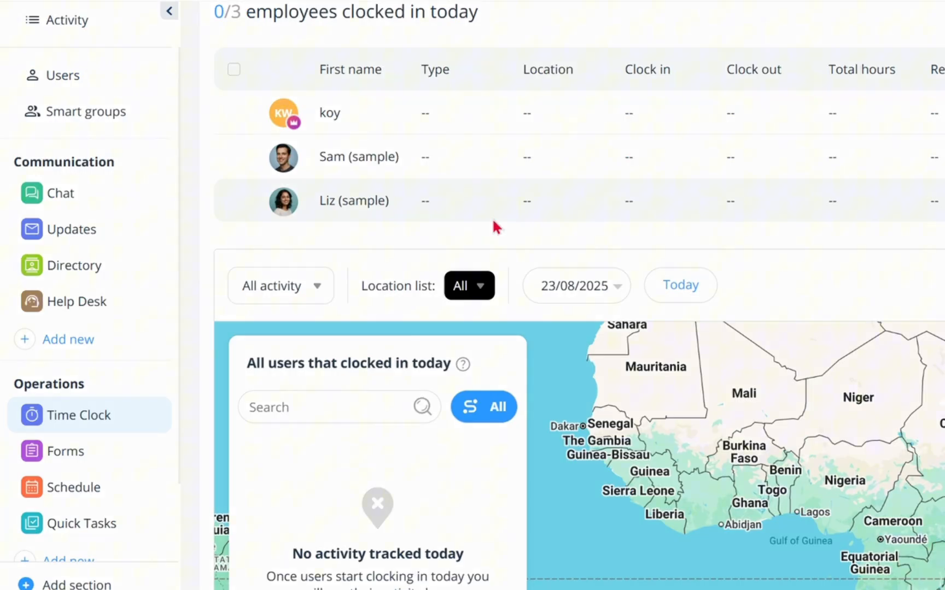
Open the last sample employee's 01/08–31/08 timesheet, browse its rows, and highlight the $0.00 pay total
left_click(344, 242)
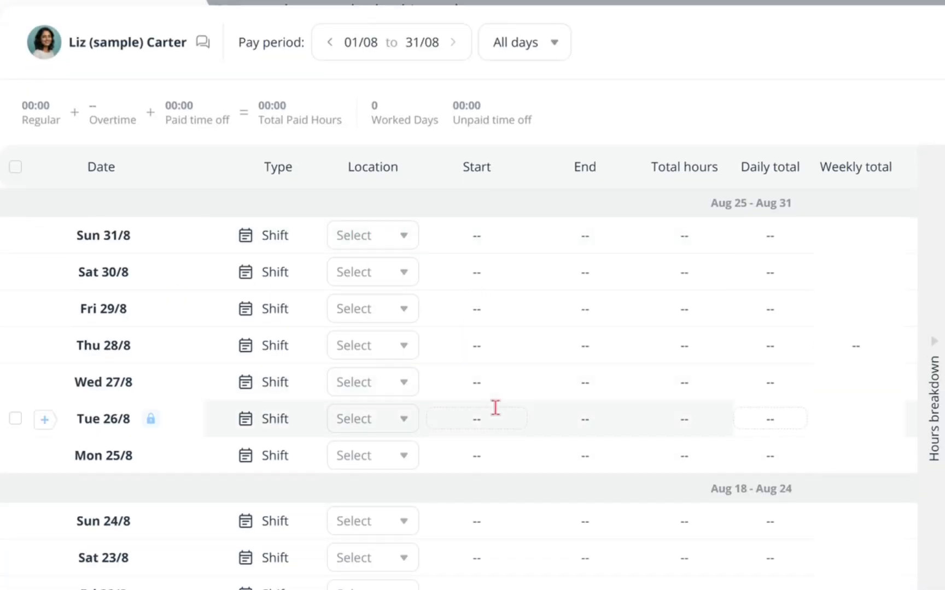
scroll(495, 407, "down", 10)
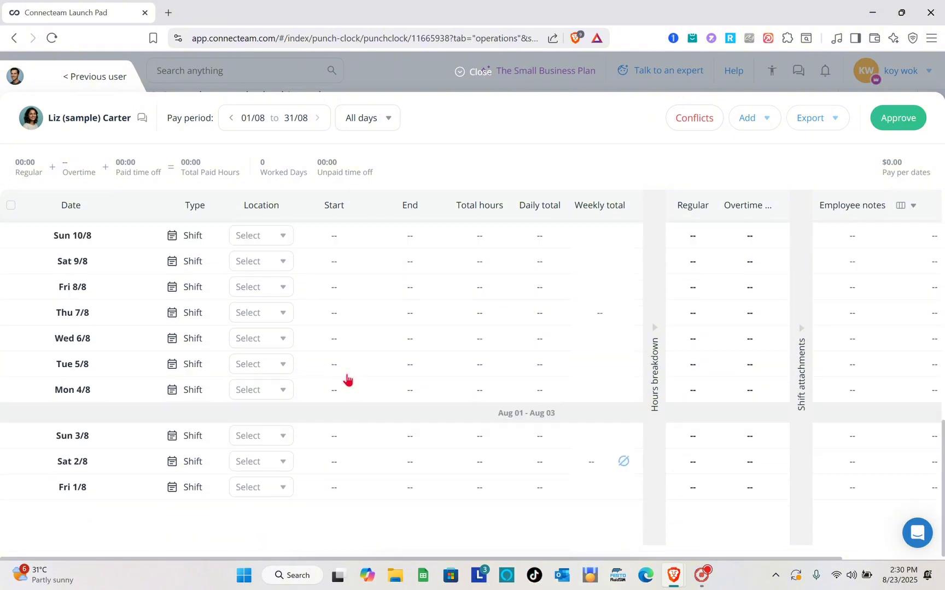
scroll(346, 379, "up", 10)
scroll(262, 341, "right", 3)
scroll(265, 344, "left", 3)
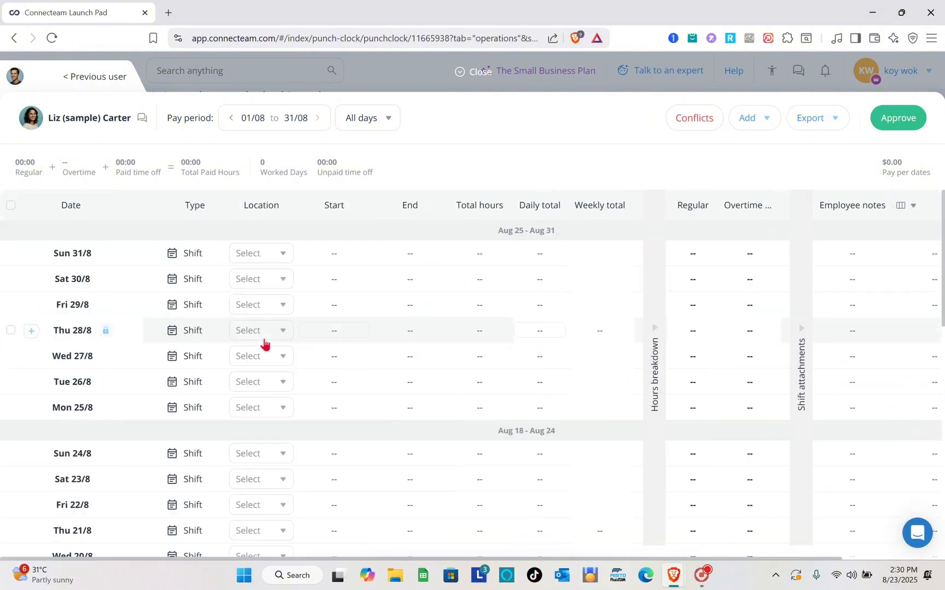
scroll(57, 366, "down", 2)
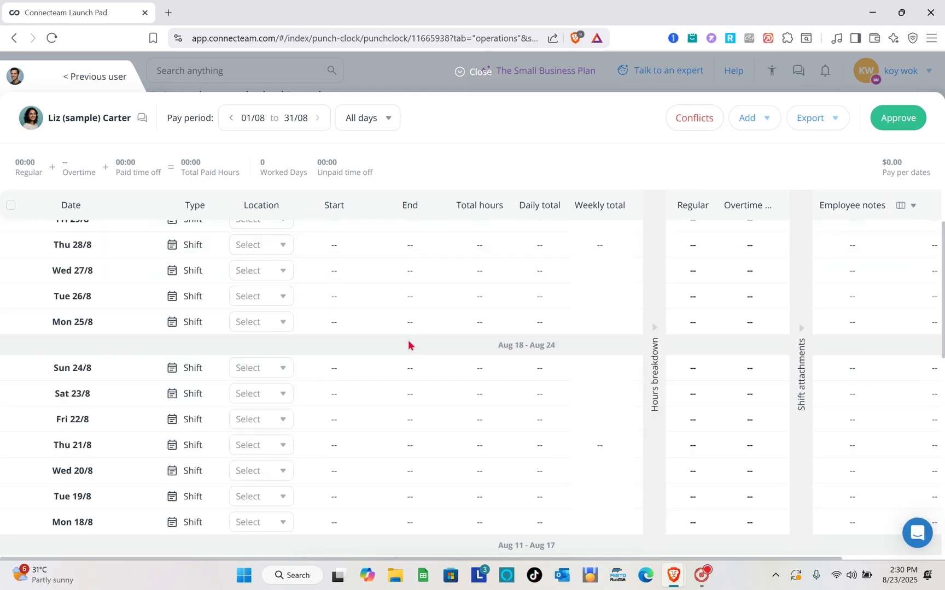
scroll(408, 345, "down", 6)
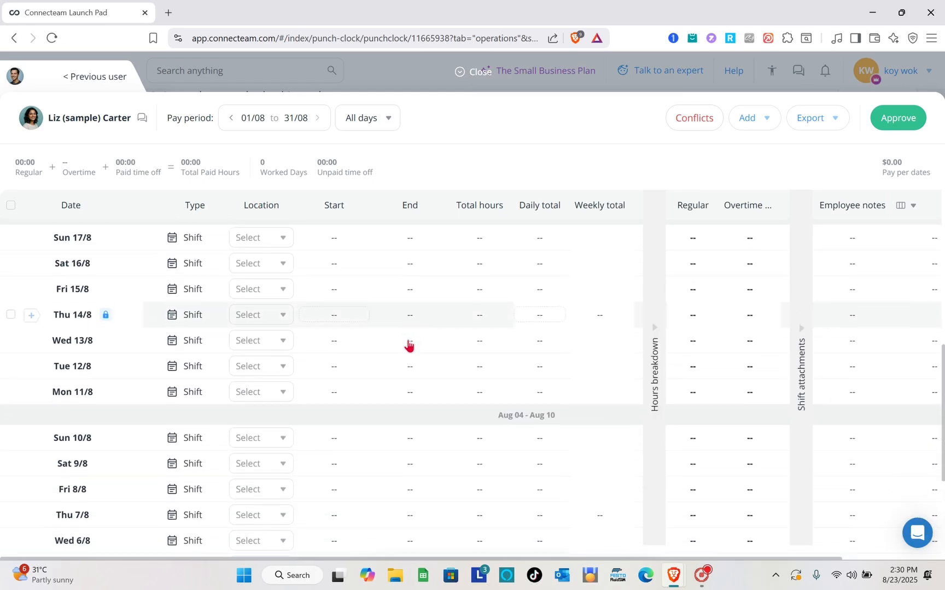
scroll(408, 344, "down", 4)
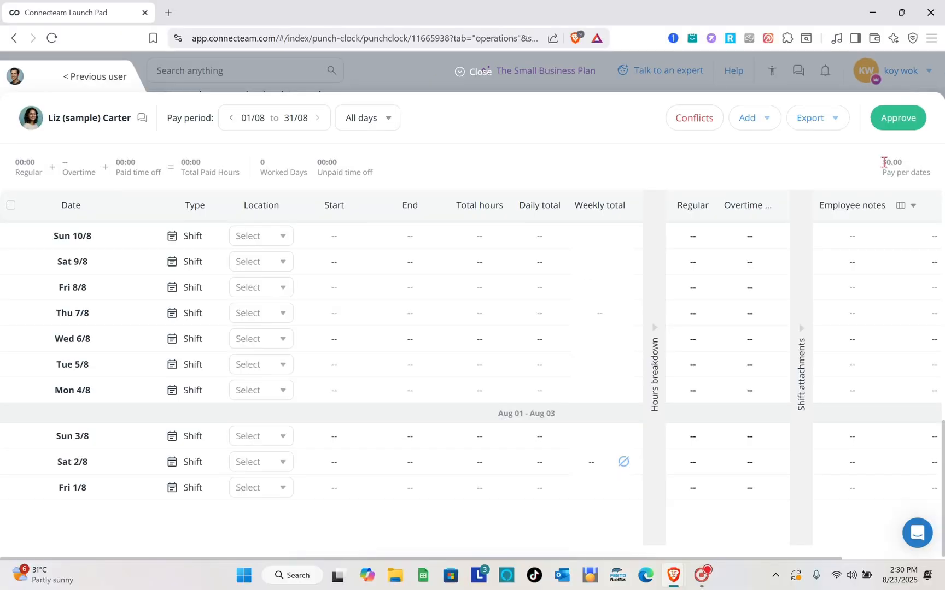
left_click_drag(884, 162, 917, 168)
Close the timesheet panel and open the Time Clock quick setup from Settings
left_click(469, 72)
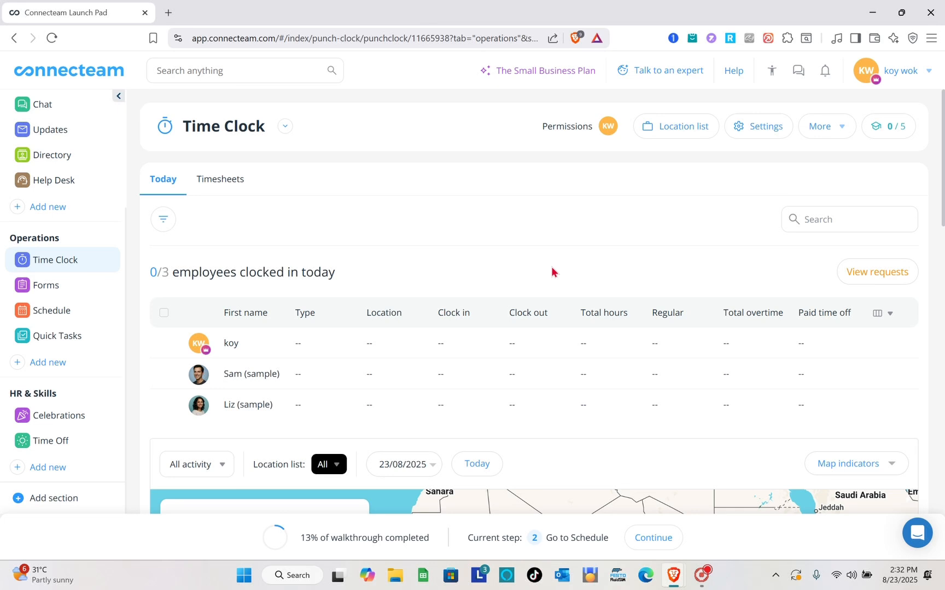
left_click(746, 129)
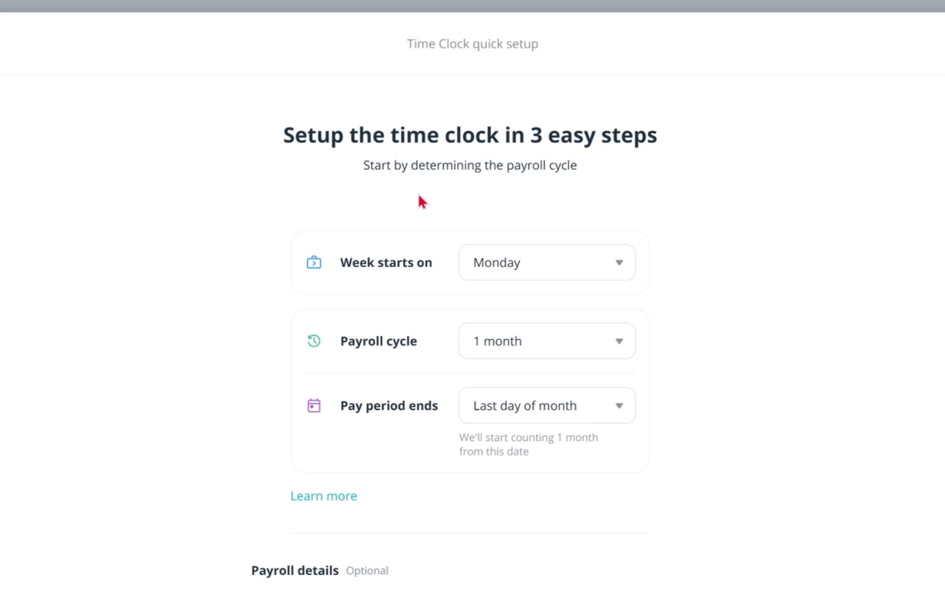
Keep Monday as week start, set a 1 month payroll cycle ending on the last day of month
left_click(539, 270)
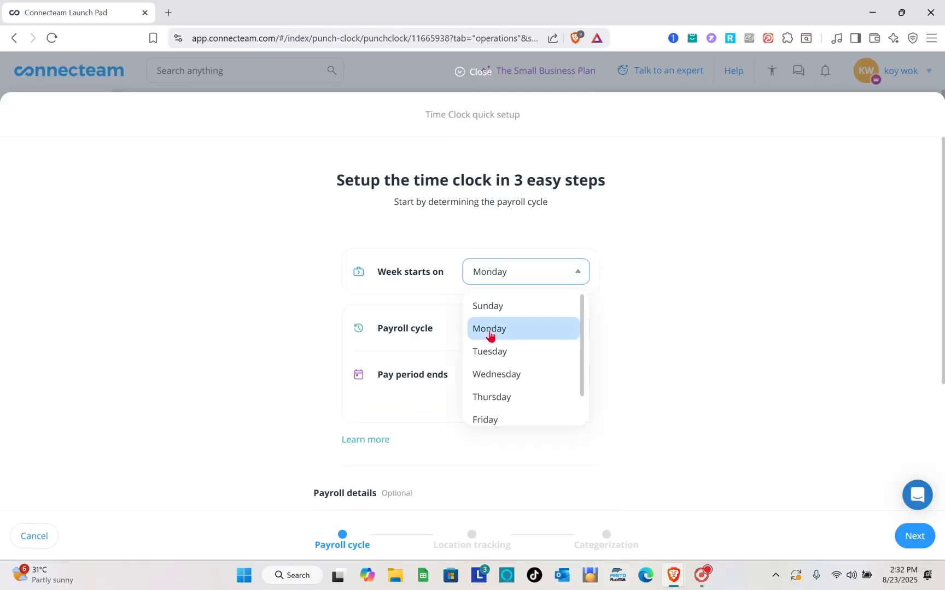
left_click(489, 331)
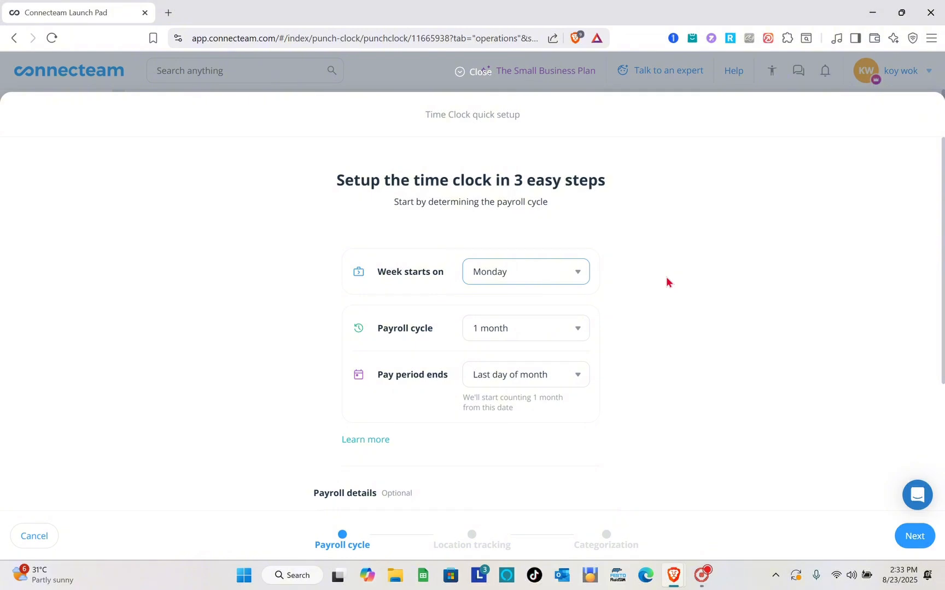
left_click(518, 330)
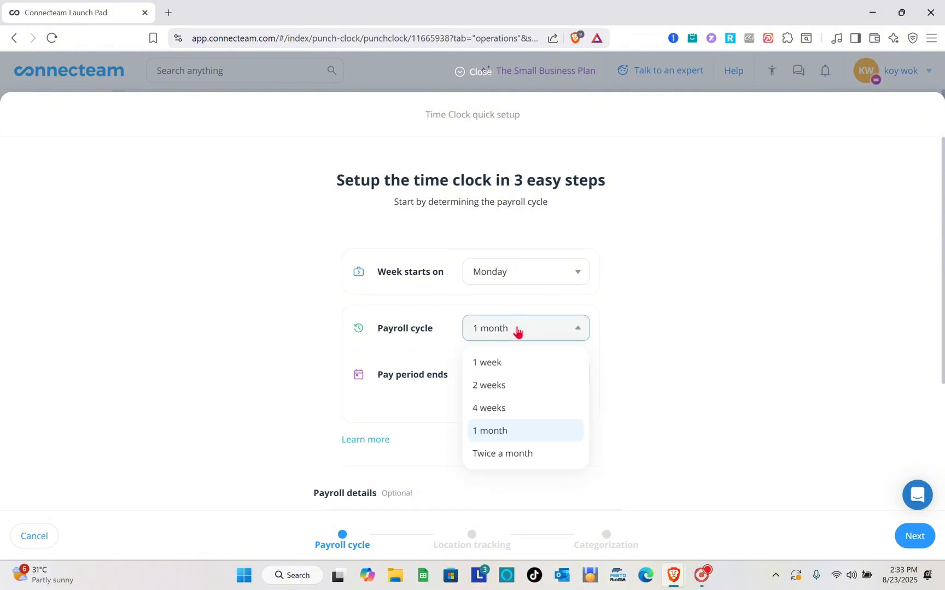
left_click(504, 431)
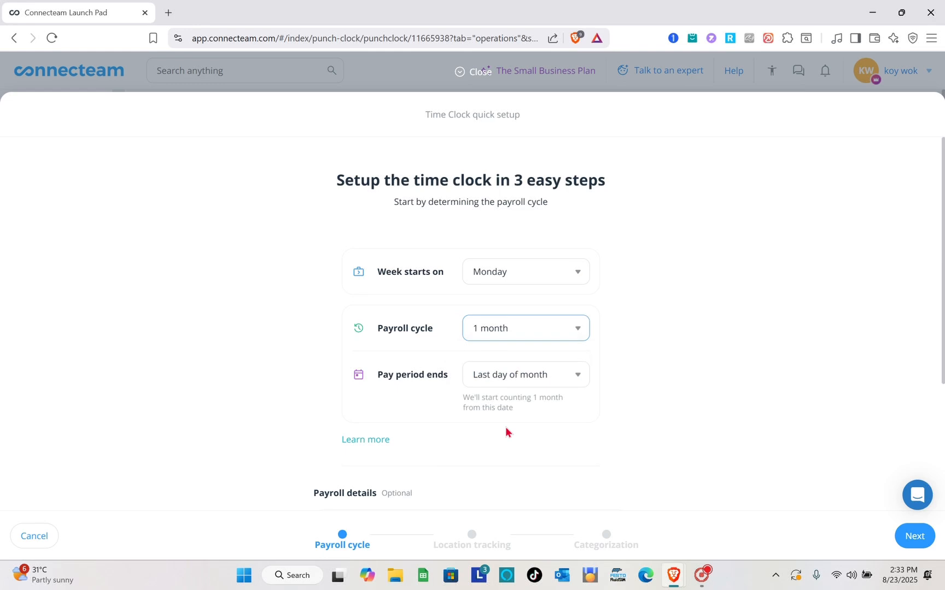
scroll(506, 430, "down", 1)
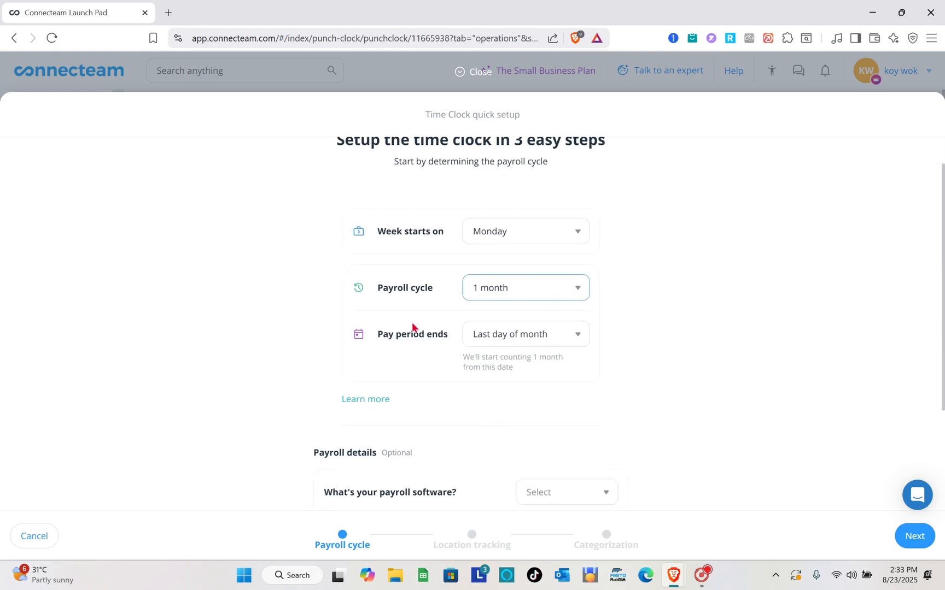
left_click(508, 341)
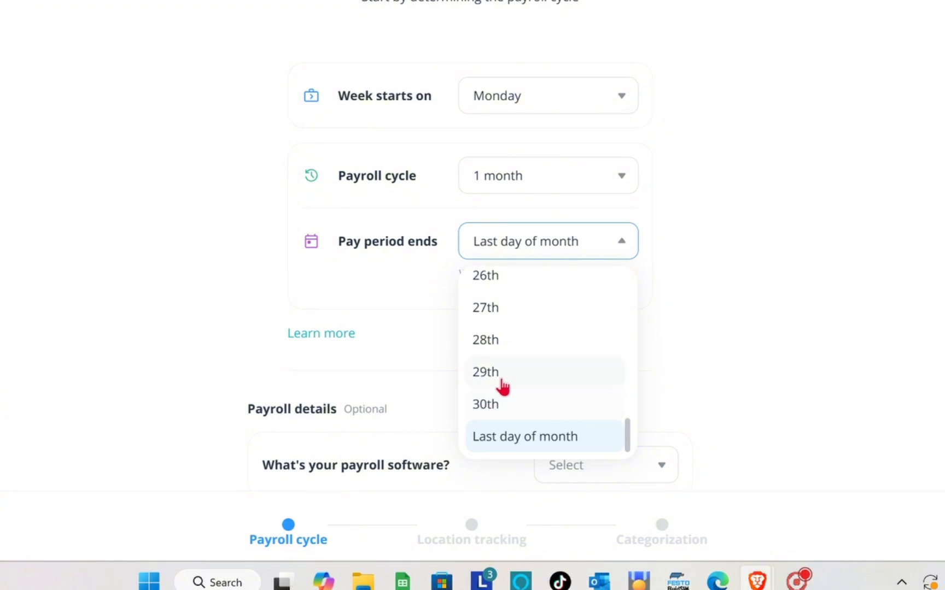
left_click(516, 447)
scroll(516, 447, "down", 3)
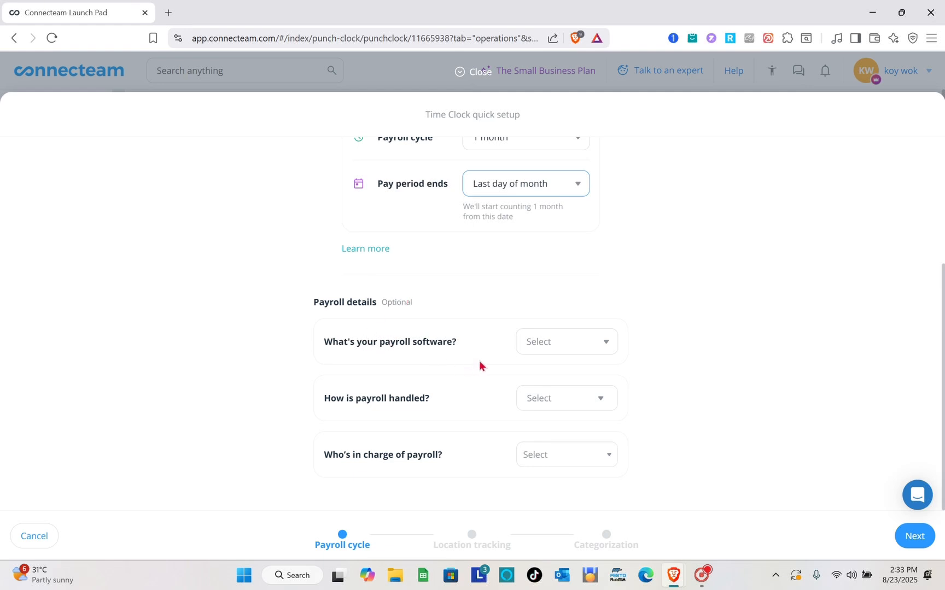
Set the payroll software to Run by ADP, replacing an initial Wave choice
left_click(552, 350)
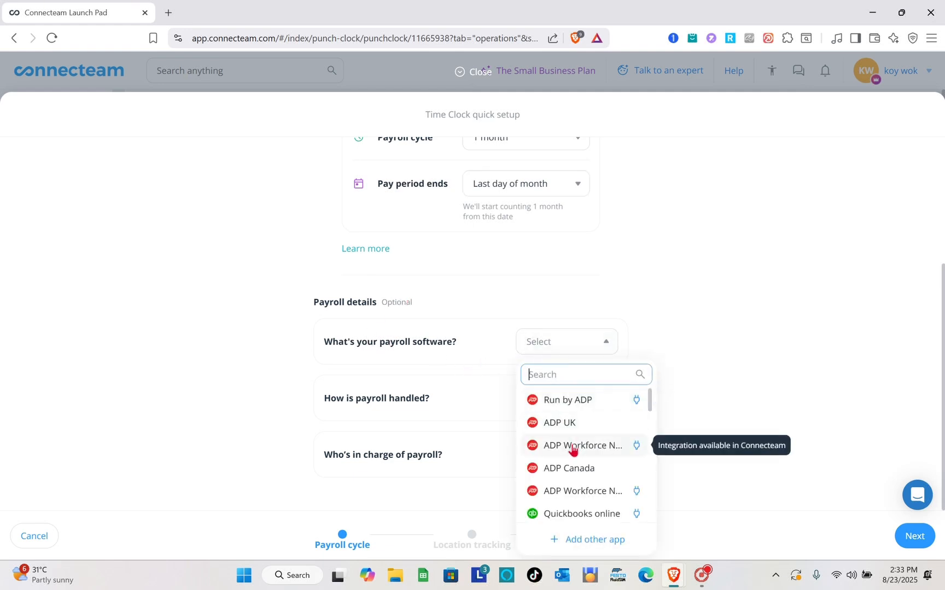
scroll(571, 449, "down", 4)
scroll(571, 449, "down", 6)
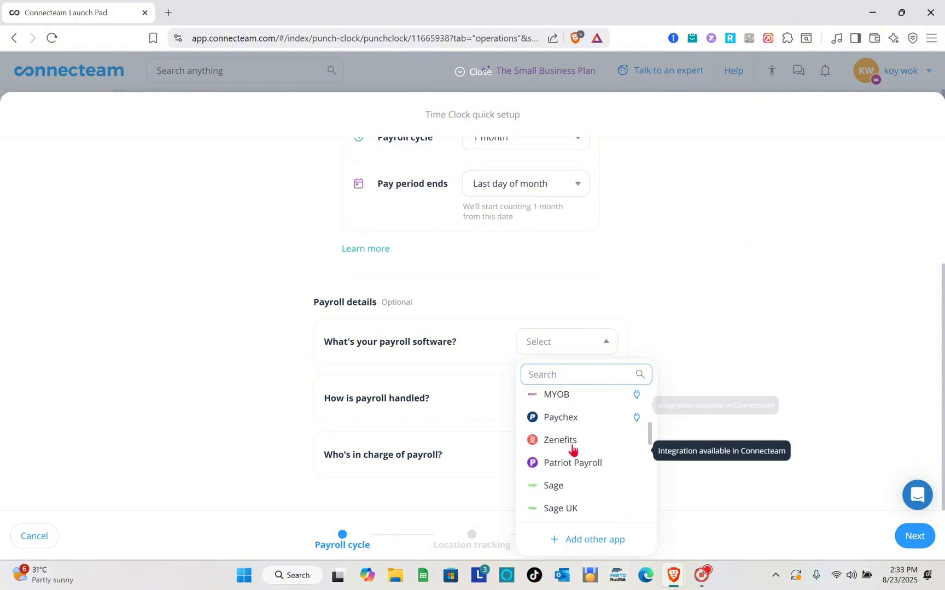
scroll(572, 449, "down", 8)
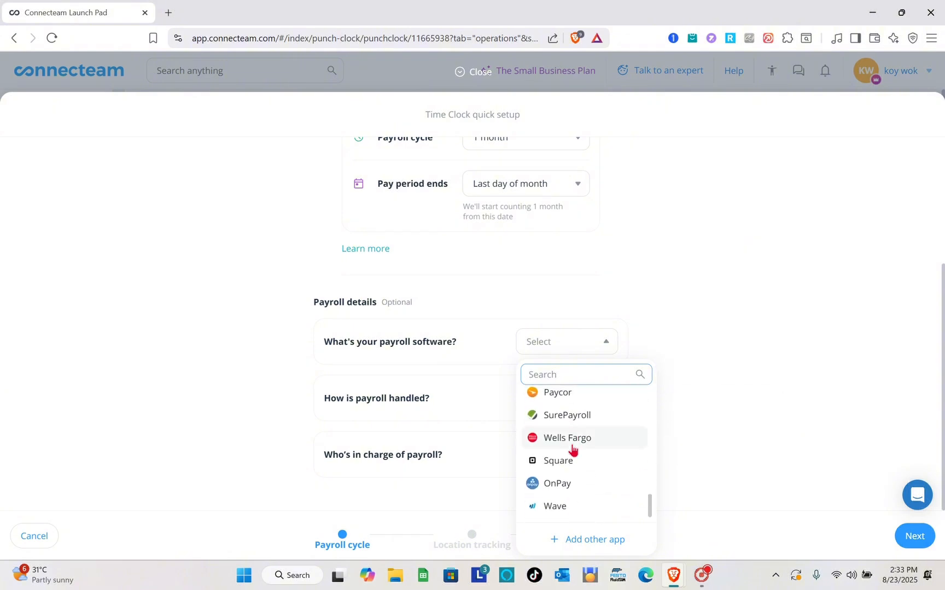
left_click(565, 517)
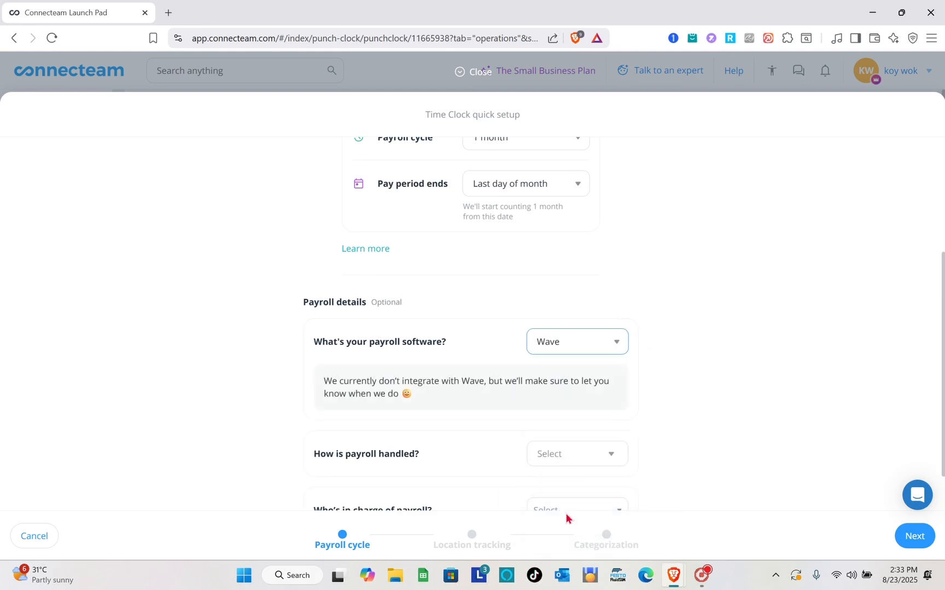
scroll(462, 409, "down", 1)
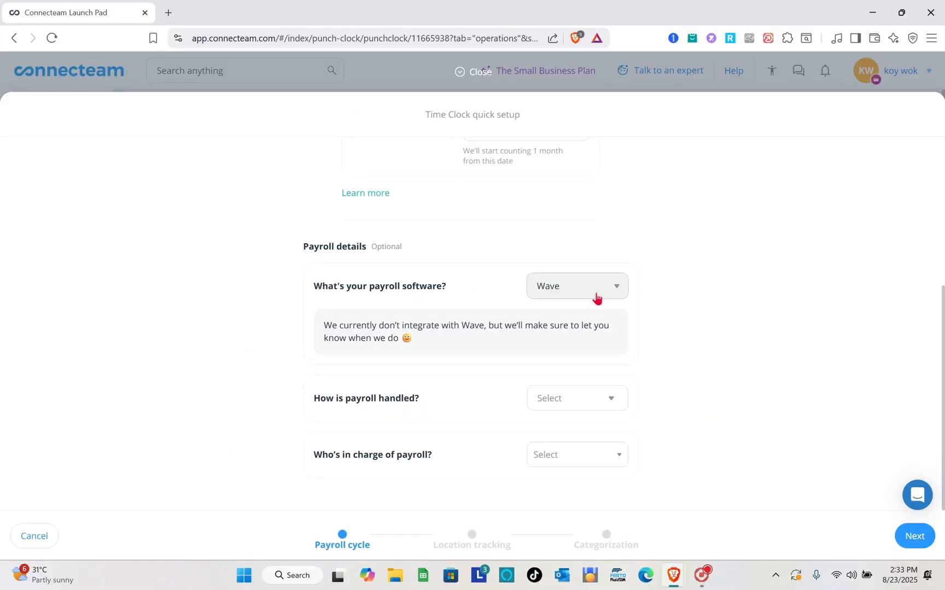
left_click(596, 298)
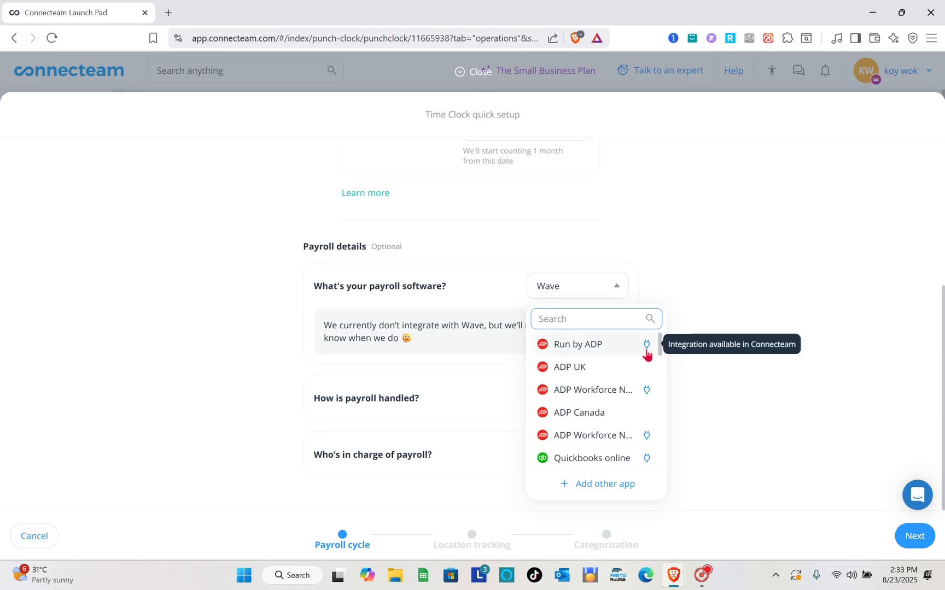
left_click(606, 351)
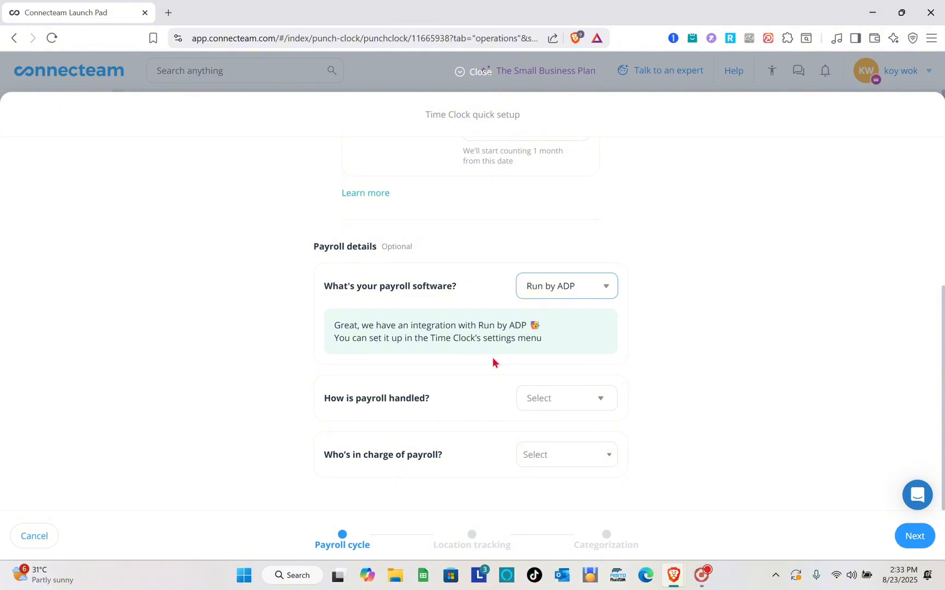
left_click(586, 397)
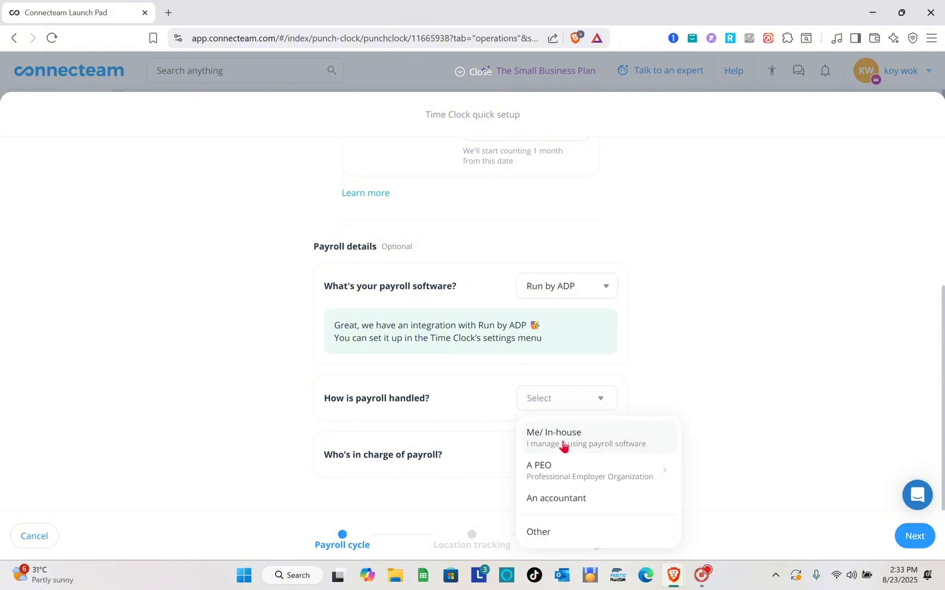
mouse_move(574, 473)
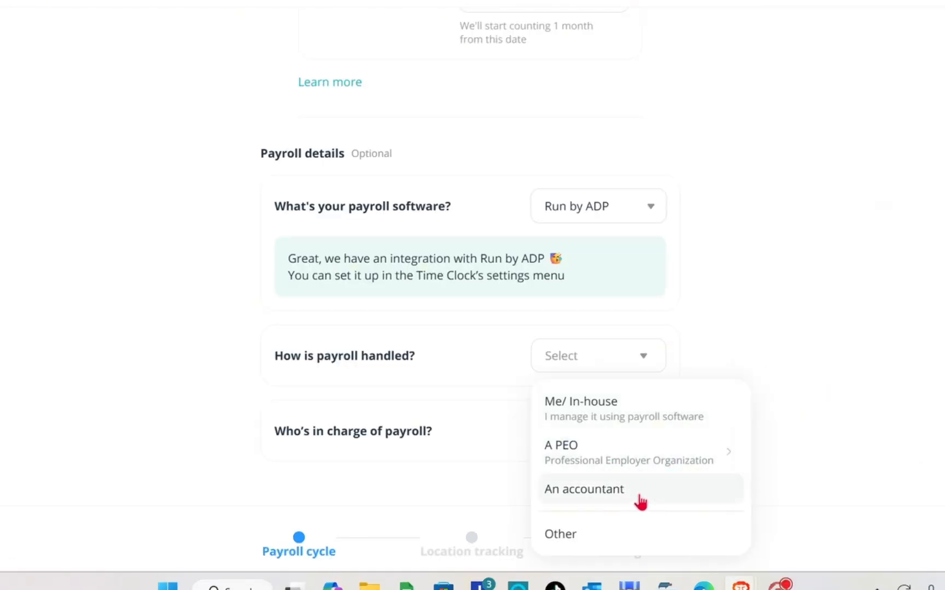
Mark payroll as handled Me/ In-house and put the account owner in charge
left_click(607, 421)
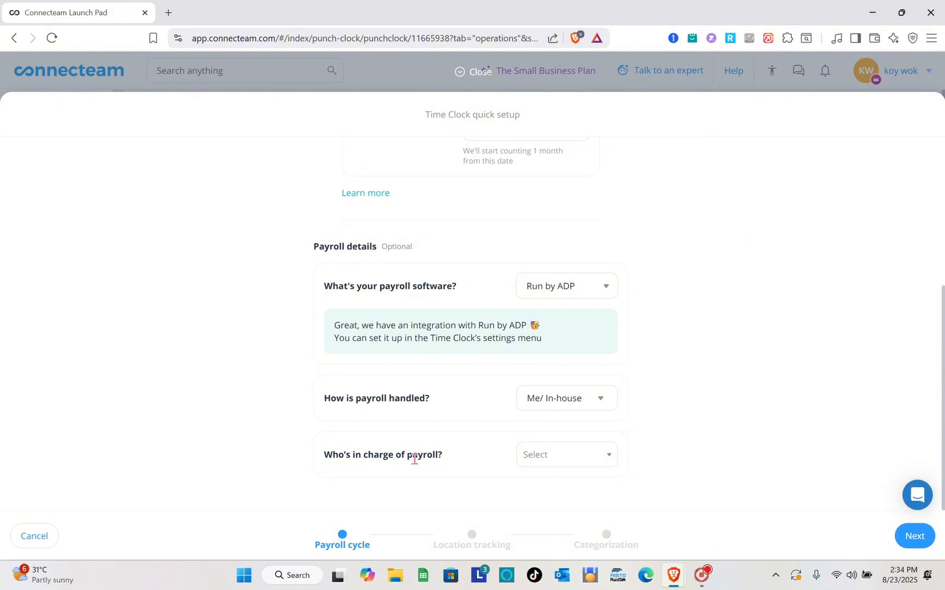
left_click(586, 461)
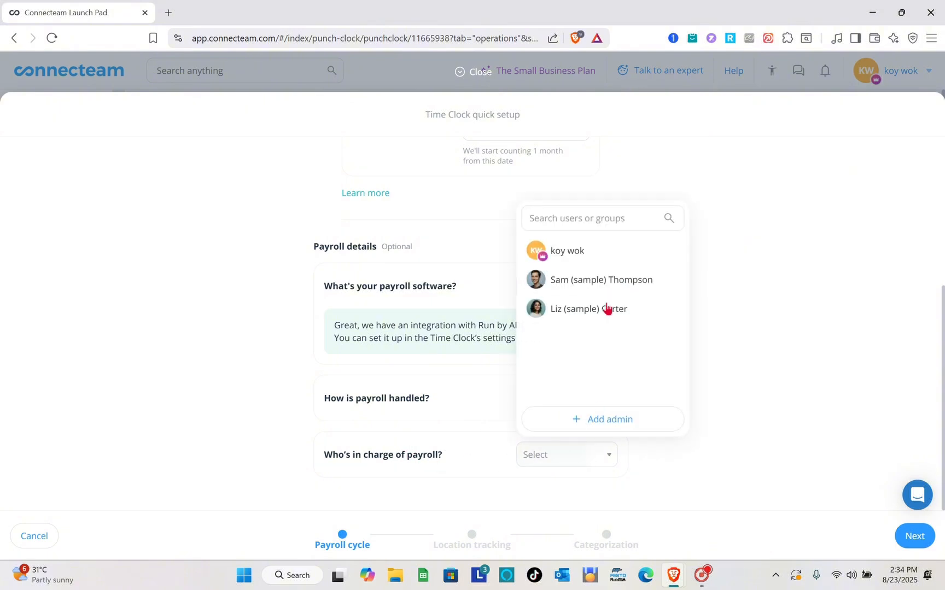
left_click(580, 263)
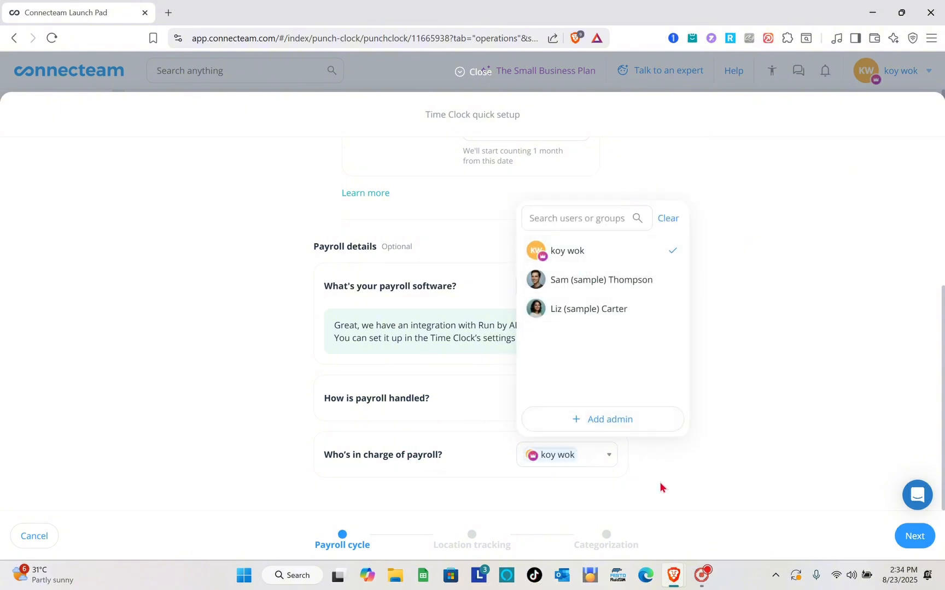
left_click(660, 482)
Make the sample user the sole payroll owner instead of the account owner, then continue
scroll(544, 484, "up", 5)
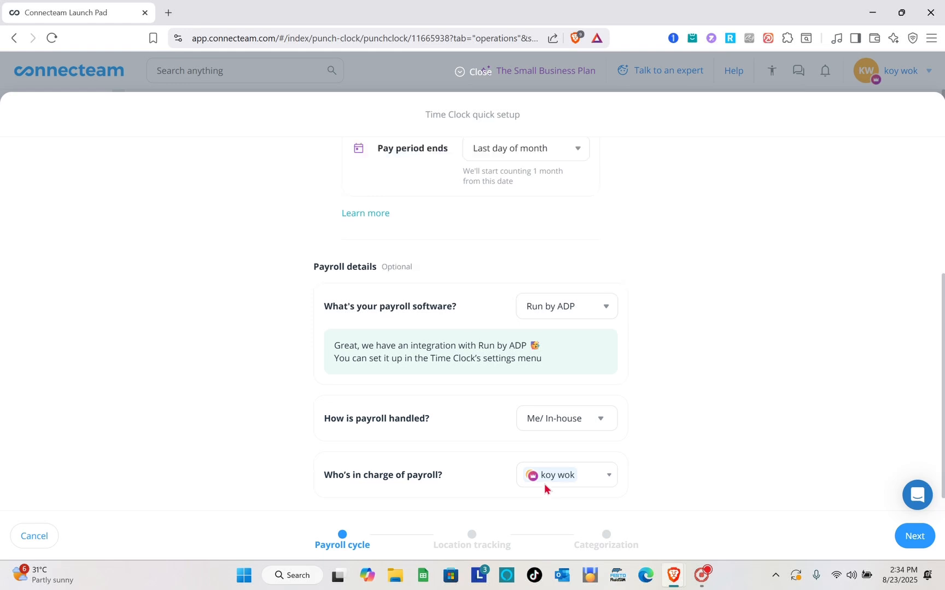
scroll(544, 484, "down", 3)
scroll(544, 484, "down", 1)
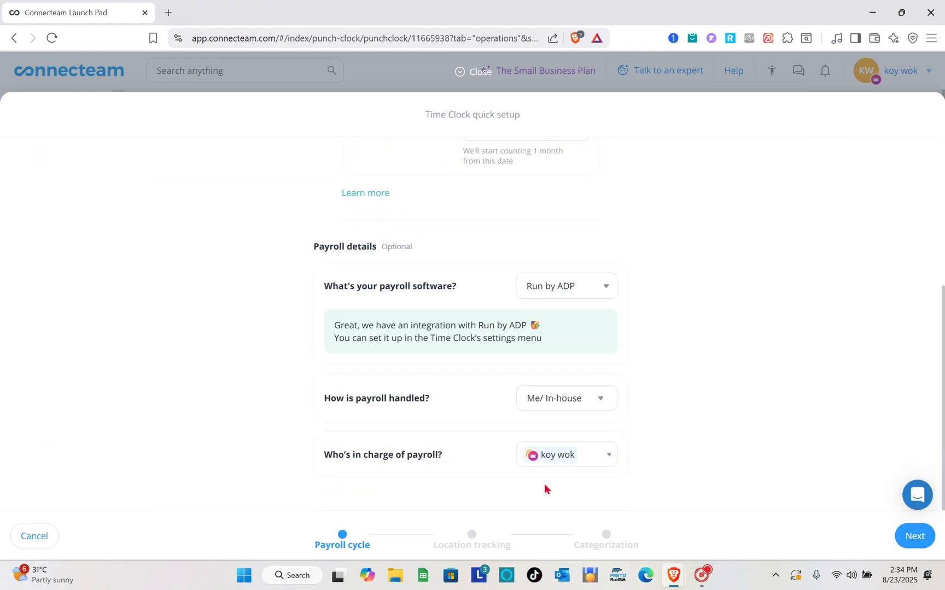
left_click(580, 462)
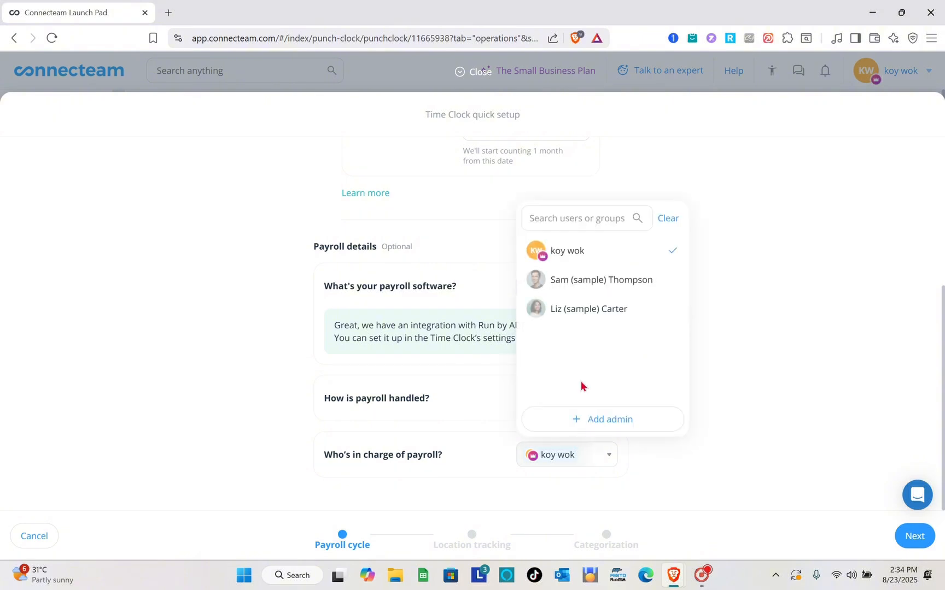
left_click(595, 283)
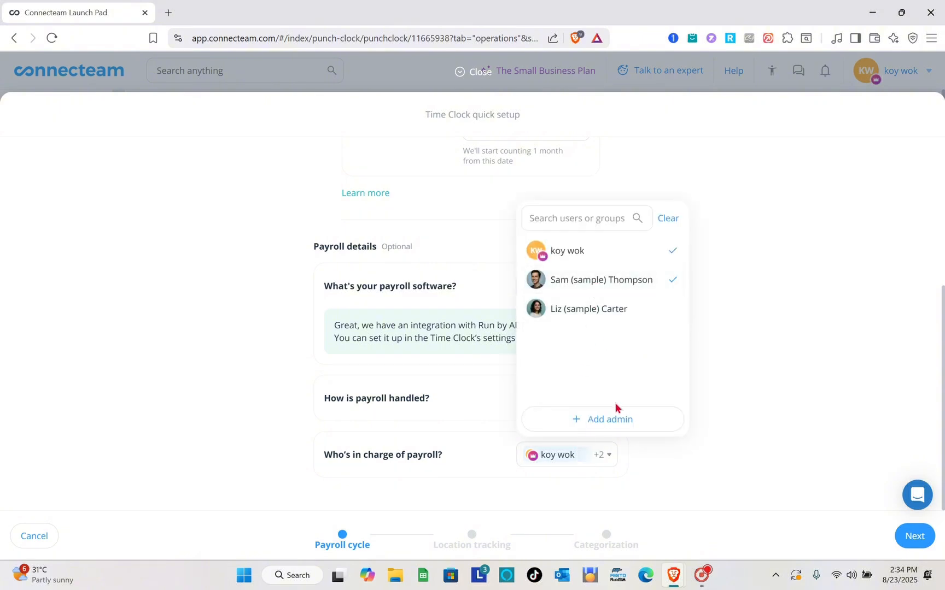
left_click(666, 252)
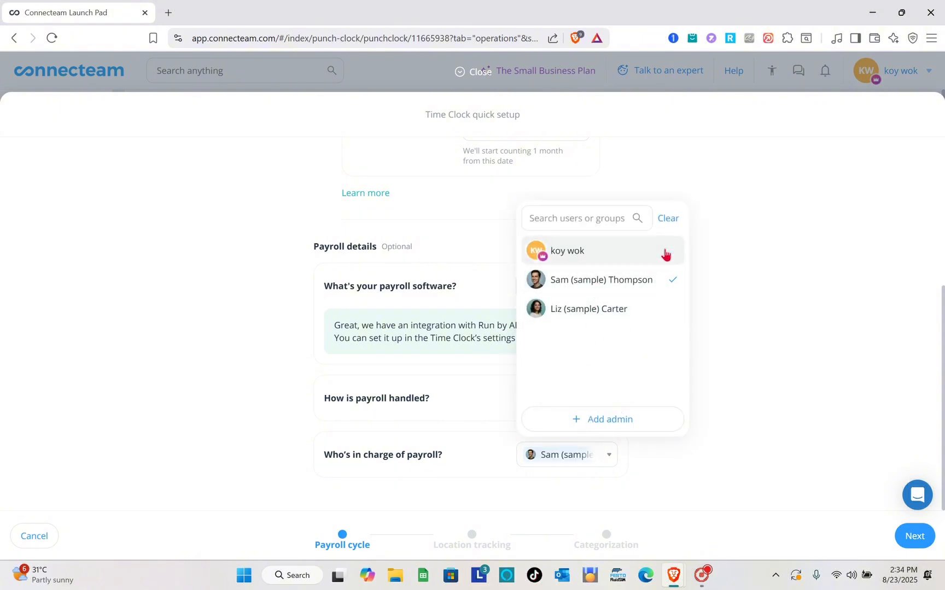
left_click(671, 488)
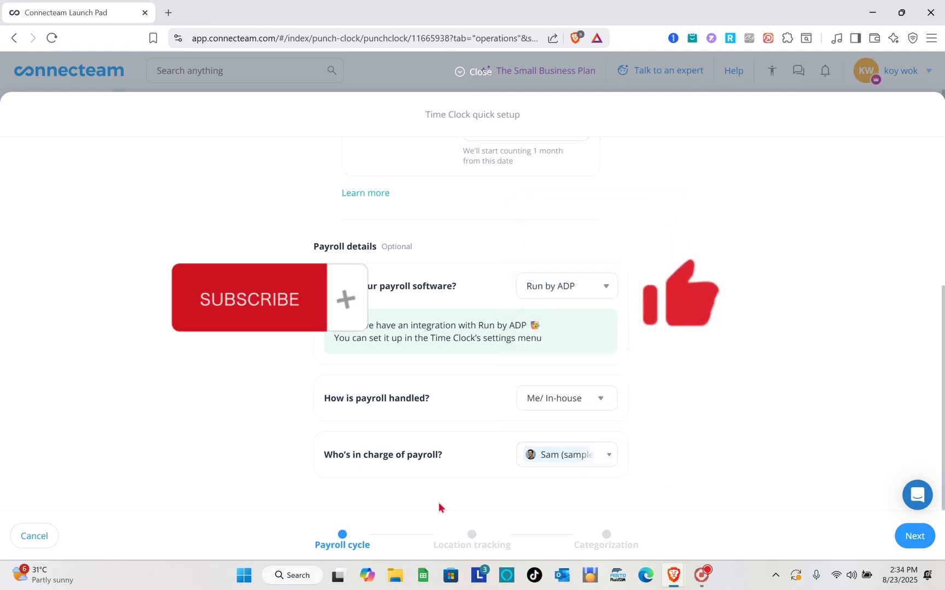
left_click(470, 538)
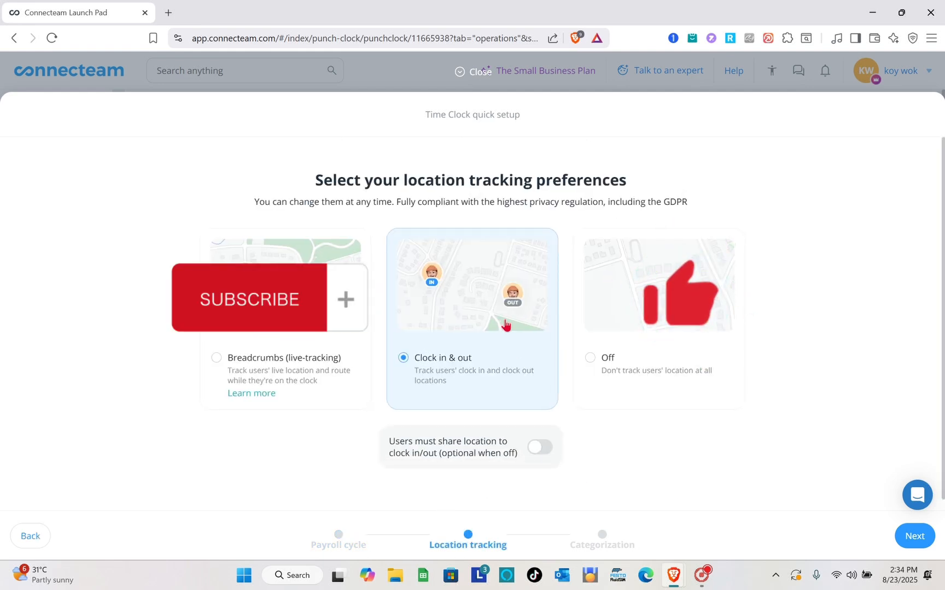